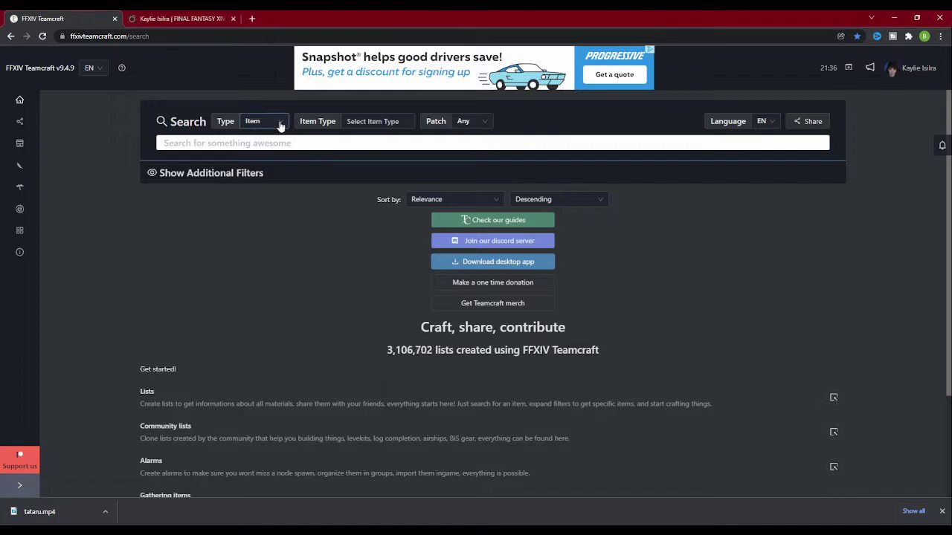
Search the Monster type for "gaja" and open the database details of the Gaja monster found in Thavnair.
{"action": "left_click", "coordinate": [280, 126]}
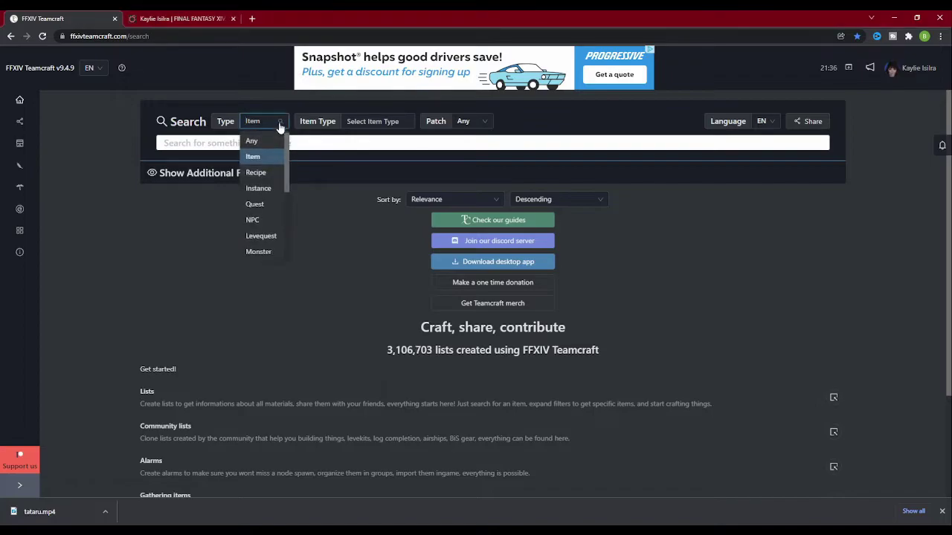
{"action": "scroll", "coordinate": [270, 194], "scroll_direction": "down", "scroll_amount": 2}
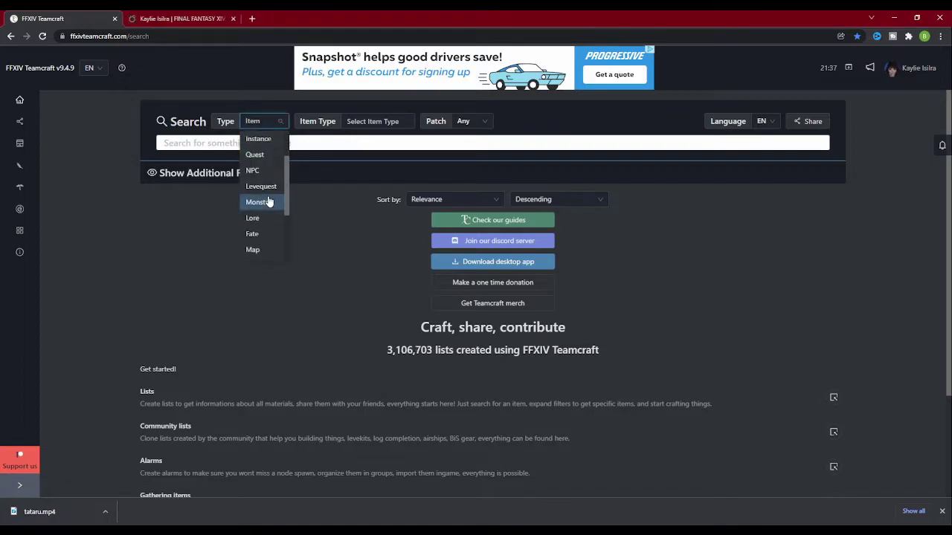
{"action": "left_click", "coordinate": [260, 210]}
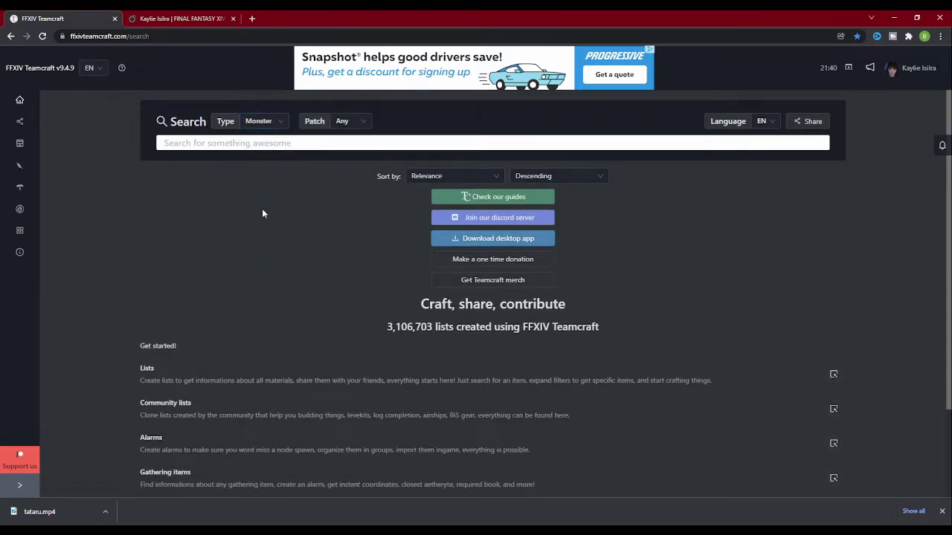
{"action": "left_click", "coordinate": [190, 143]}
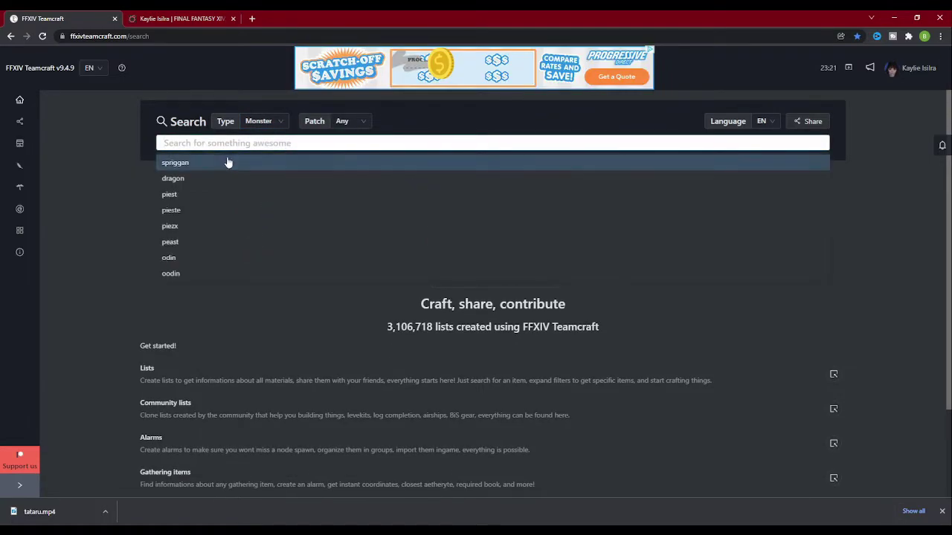
{"action": "type", "text": "gaja"}
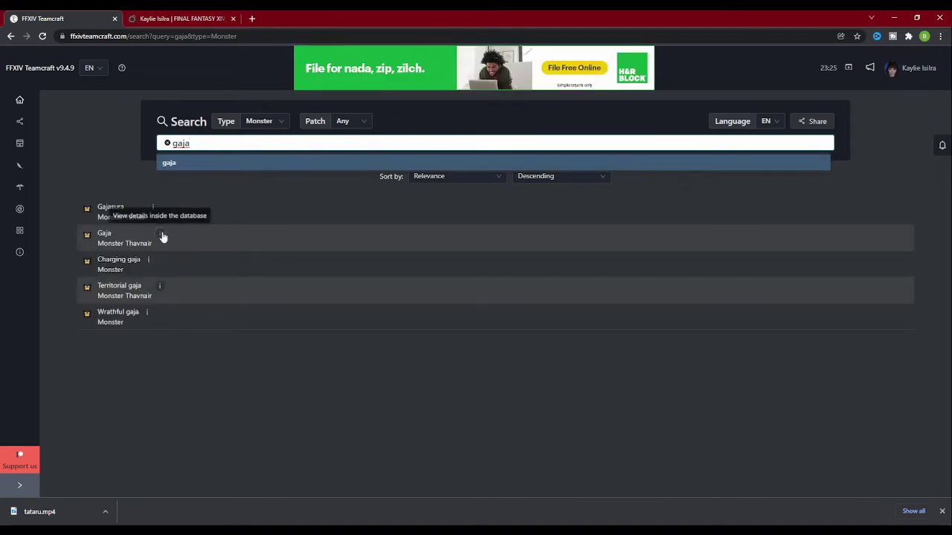
{"action": "left_click", "coordinate": [159, 233]}
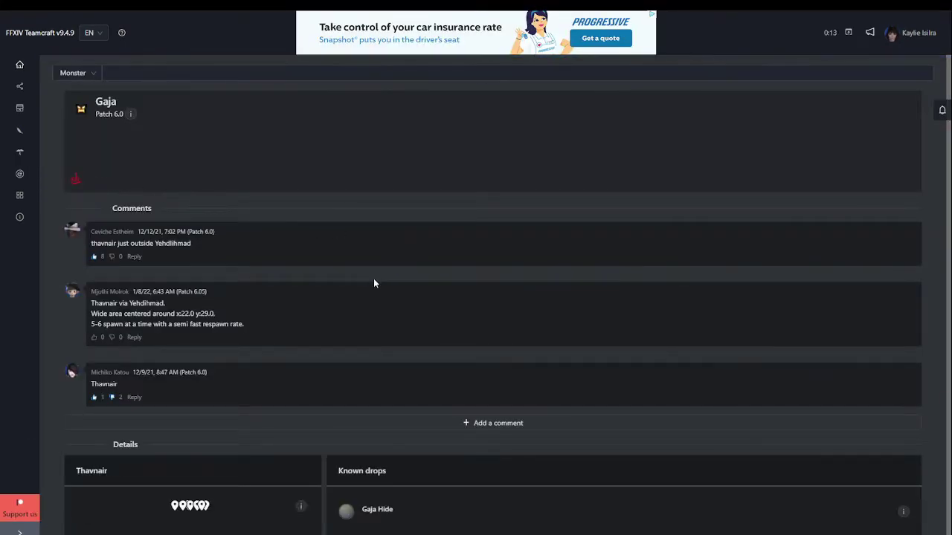
{"action": "scroll", "coordinate": [373, 278], "scroll_direction": "down", "scroll_amount": 3}
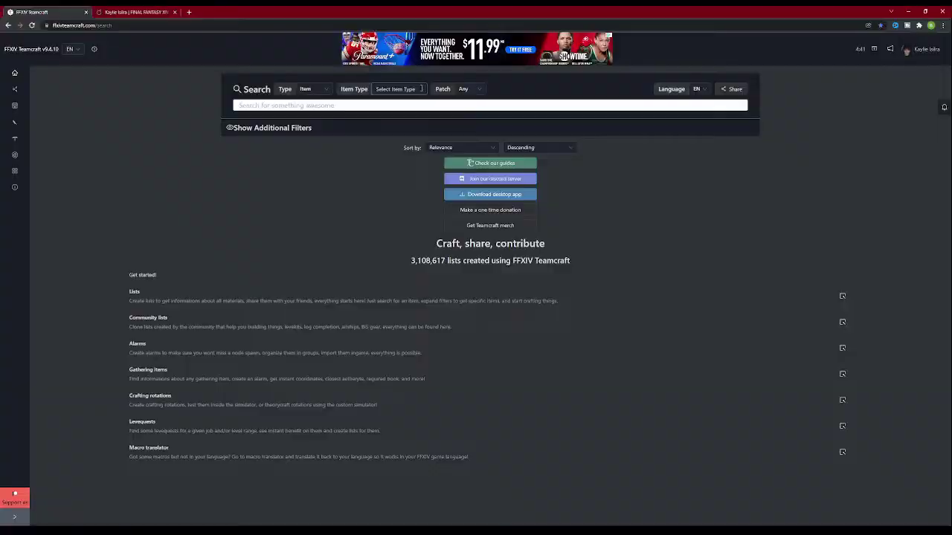
{"action": "left_click", "coordinate": [417, 89]}
{"action": "mouse_move", "coordinate": [427, 106]}
{"action": "left_mouse_down"}
{"action": "mouse_move", "coordinate": [424, 191]}
{"action": "mouse_move", "coordinate": [428, 101]}
{"action": "left_mouse_up"}
{"action": "left_click", "coordinate": [320, 176]}
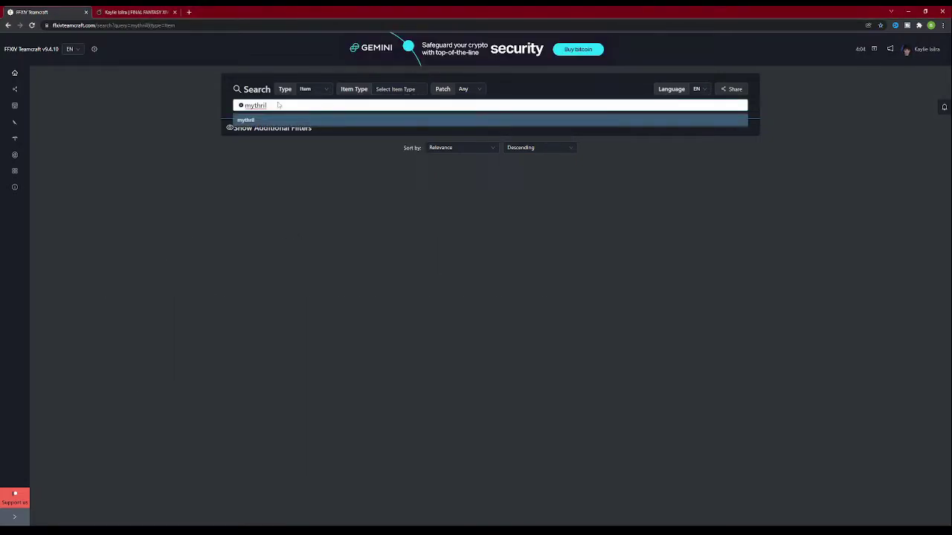
Search the items for "mythril" and filter them by the Gladiator's Arm item type.
{"action": "key", "text": "Return"}
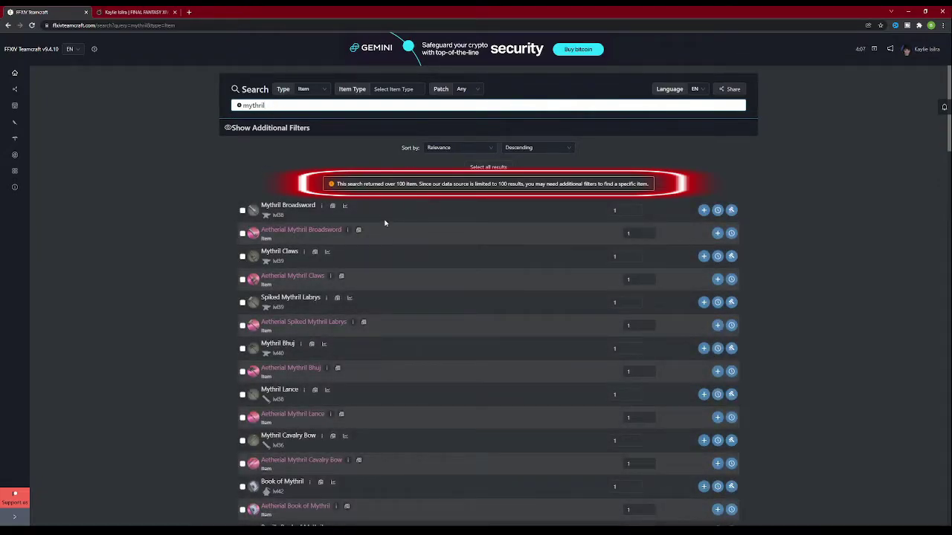
{"action": "left_click", "coordinate": [394, 89]}
{"action": "left_click", "coordinate": [391, 126]}
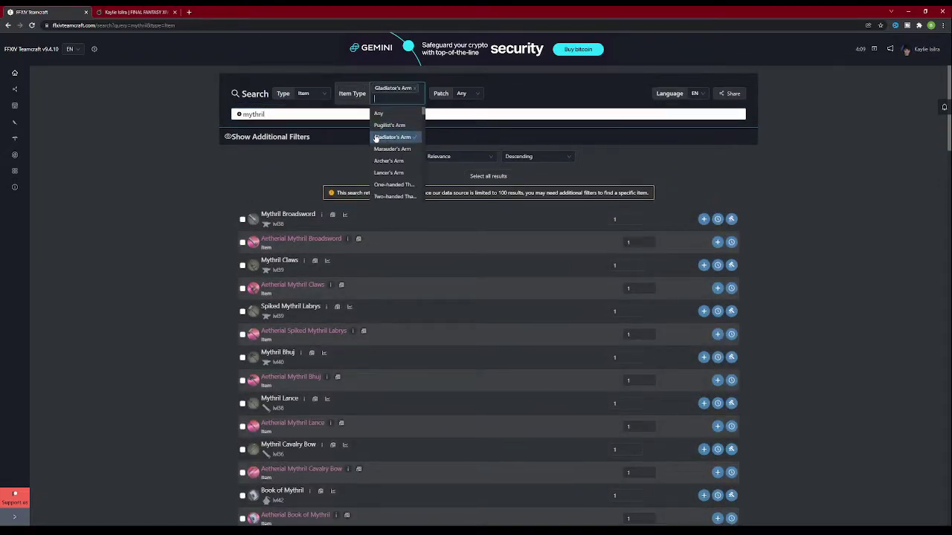
{"action": "left_click", "coordinate": [366, 139]}
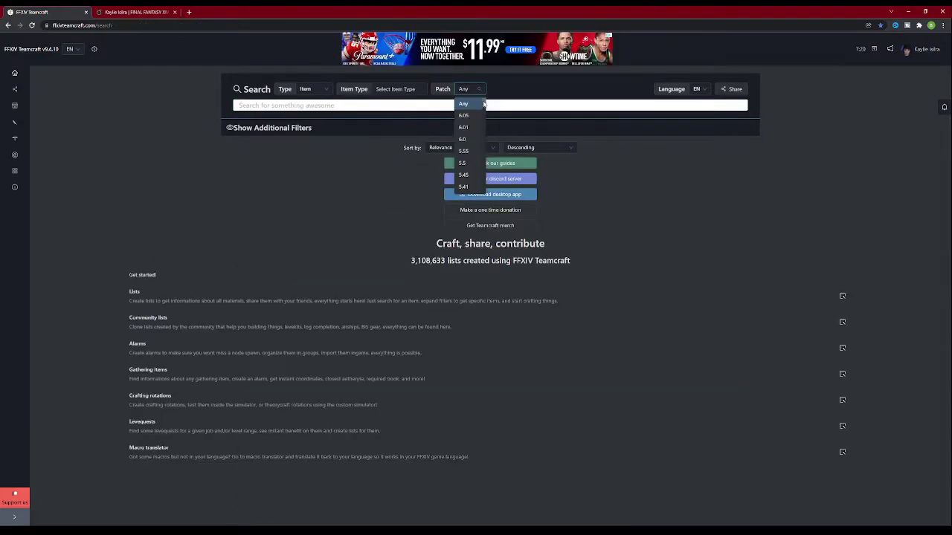
Filter the item search by patch 5.0 and the Dancer's Arm item type, and look through the matching items.
{"action": "scroll", "coordinate": [487, 112], "scroll_direction": "down", "scroll_amount": 2}
{"action": "scroll", "coordinate": [486, 116], "scroll_direction": "down", "scroll_amount": 3}
{"action": "left_click_drag", "start_coordinate": [486, 133], "coordinate": [487, 153]}
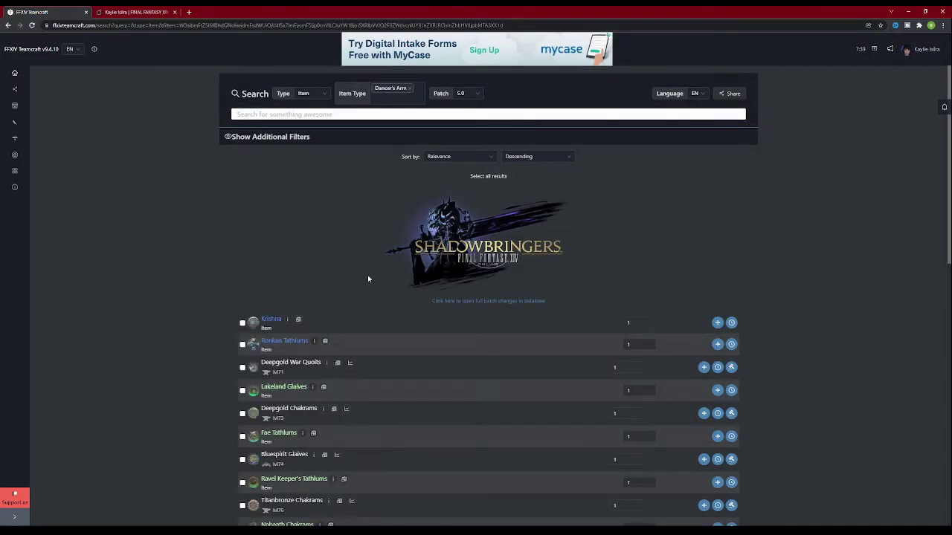
{"action": "scroll", "coordinate": [376, 285], "scroll_direction": "down", "scroll_amount": 2}
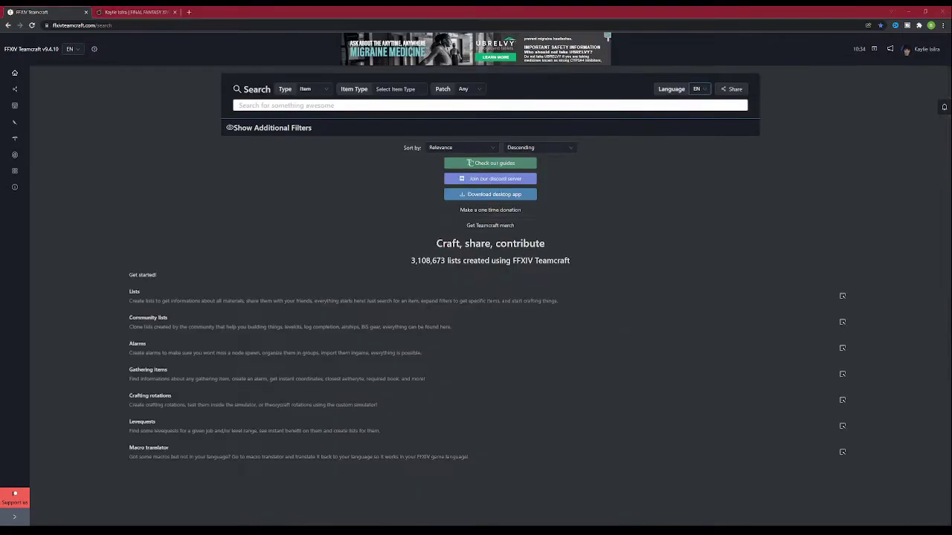
{"action": "left_click", "coordinate": [703, 89]}
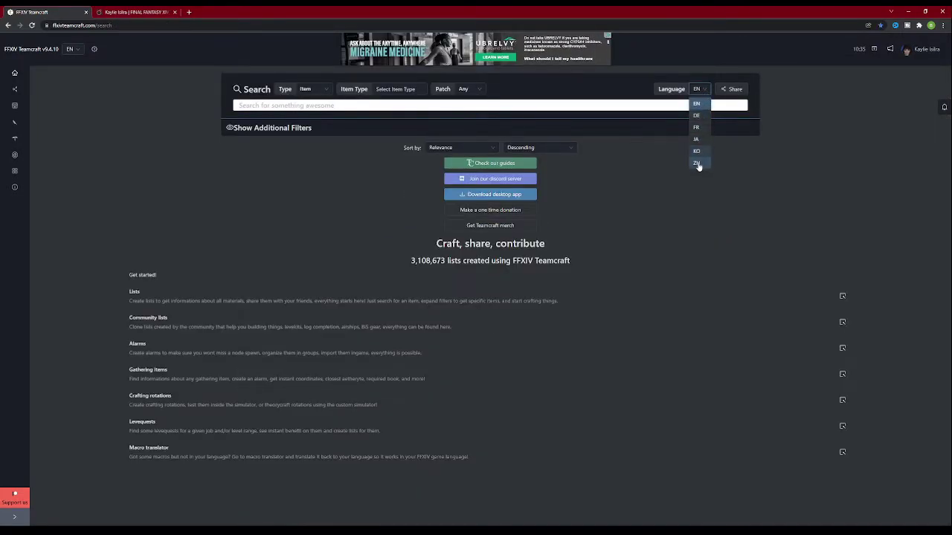
{"action": "left_click", "coordinate": [695, 206]}
Open the Macro translator and choose EN as the macro language.
{"action": "mouse_move", "coordinate": [15, 173]}
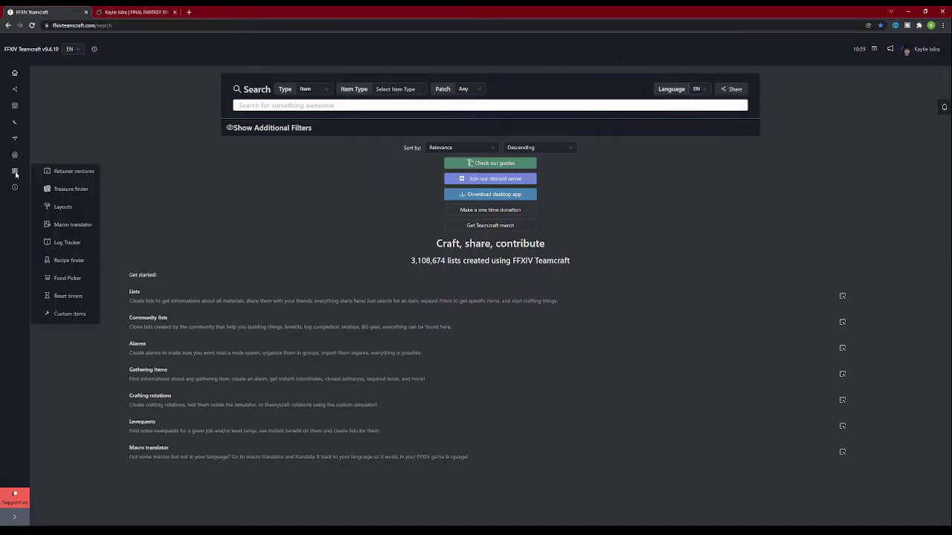
{"action": "left_click", "coordinate": [70, 226]}
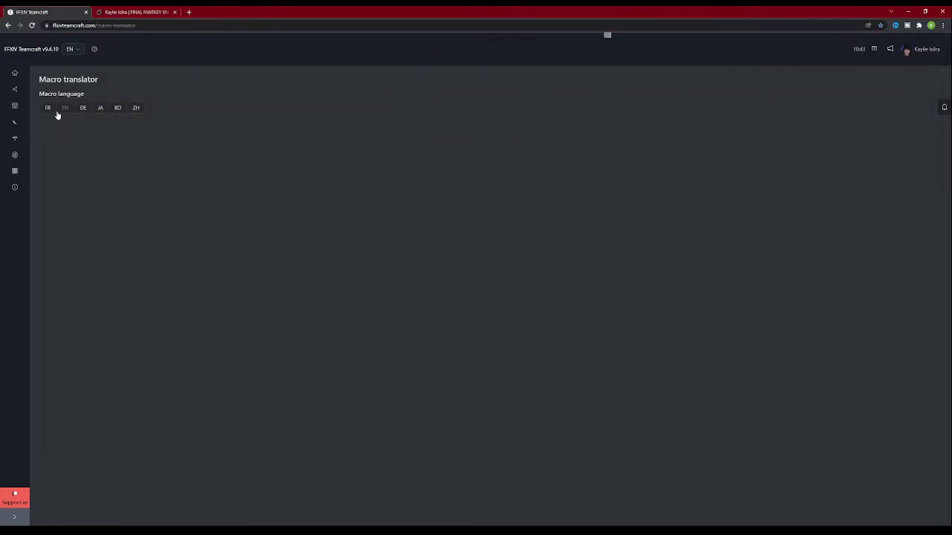
{"action": "left_click", "coordinate": [69, 109]}
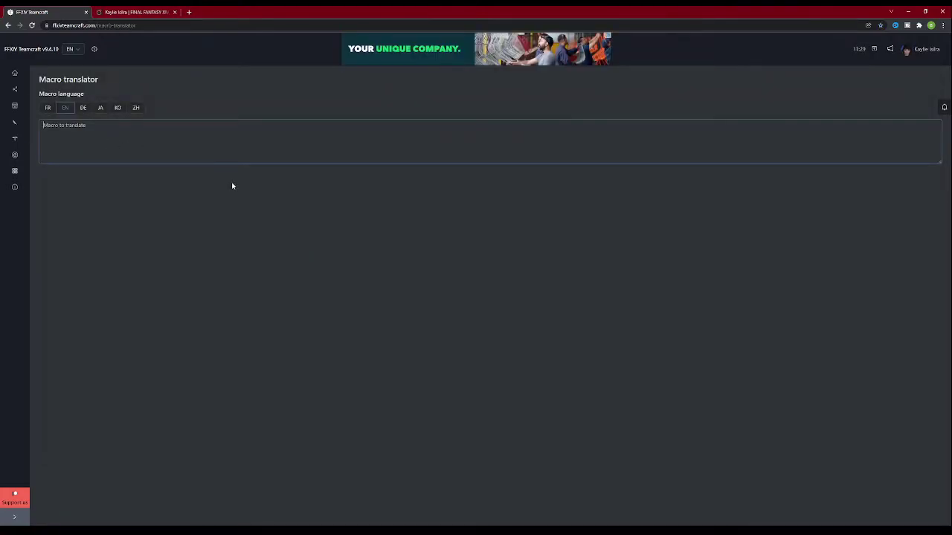
Enter the English crafting macro running from "Muscle Memory" to "Basic Synthesis" and translate it.
{"action": "type", "text": "/ac \"Muscle Memory\" <wait.3> /ac Manipulation <wait.2> /ac \"Waste Not II\" <wait.2> /ac Groundwork <wait.3> /ac Innovation <wait.2> /ac \"Preparatory Touch\" <wait.3> /ac \"Preparatory Touch\" <wait.3> /ac \"Preparatory Touch\" <wait.3> /ac \"Preparatory Touch\" <wait.3> /ac \"Preparatory Touch\" <wait.3> /ac \"Byregot's Blessing\" <wait.3> /ac Veneration <wait.2> /ac \"Basic Synthesis\" <wait.3> /ac \"Basic Synthesis\" <wait.3> /ac \"Basic Synthesis\" <wait.3>"}
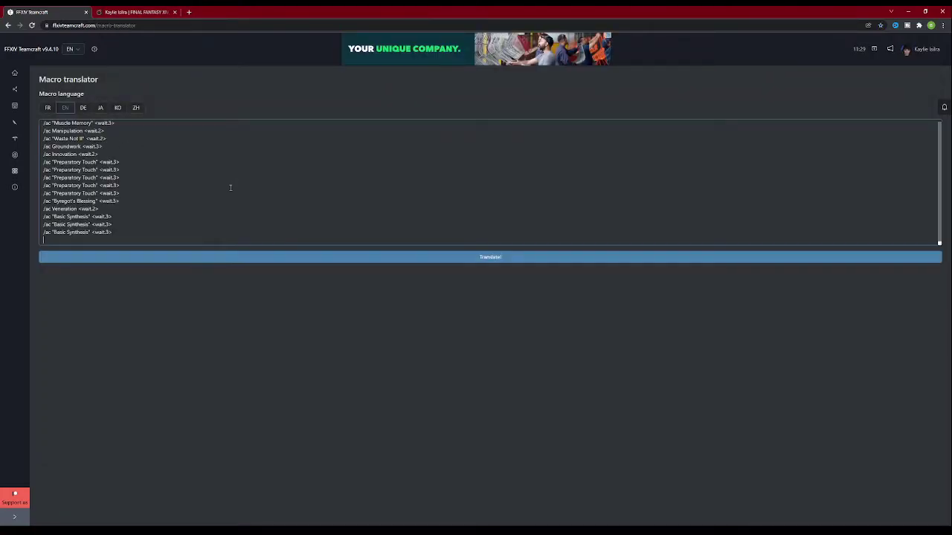
{"action": "left_click", "coordinate": [370, 261]}
{"action": "left_click", "coordinate": [109, 277]}
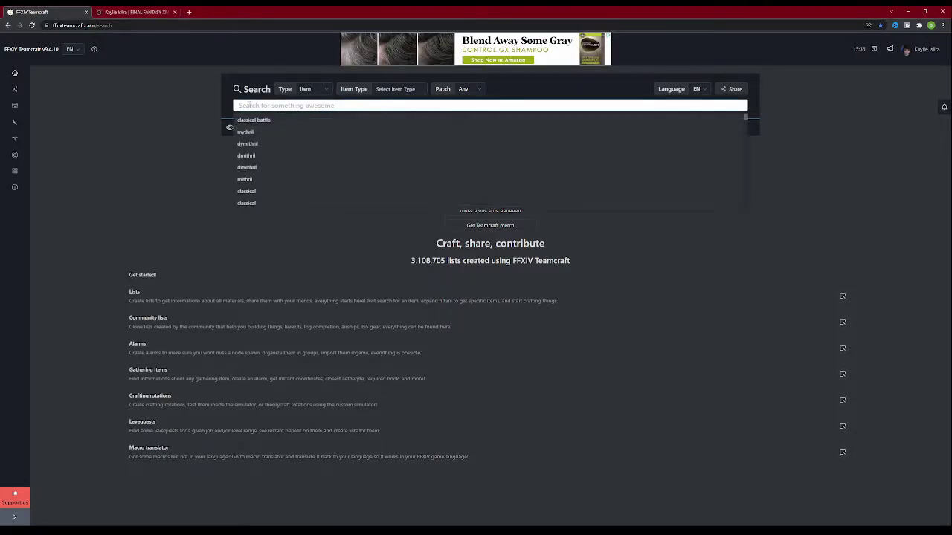
Search the items for "classical" and narrow the search to "classical battleaxe".
{"action": "type", "text": "classical"}
{"action": "key", "text": "Return"}
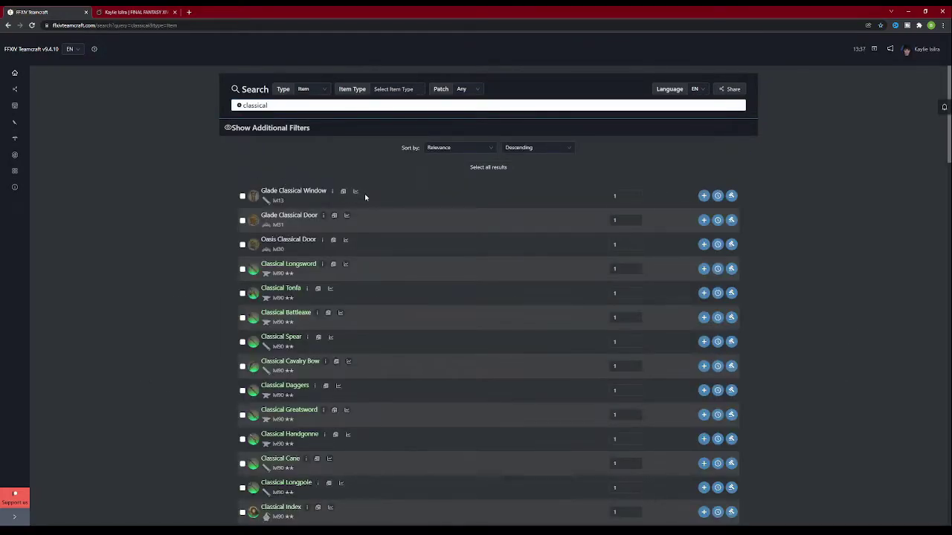
{"action": "left_click", "coordinate": [288, 106]}
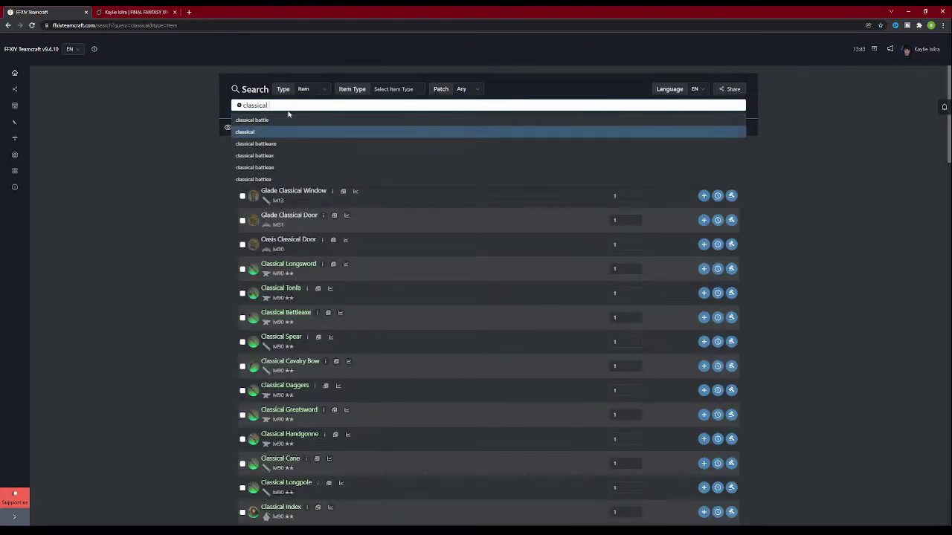
{"action": "type", "text": "battleaxe"}
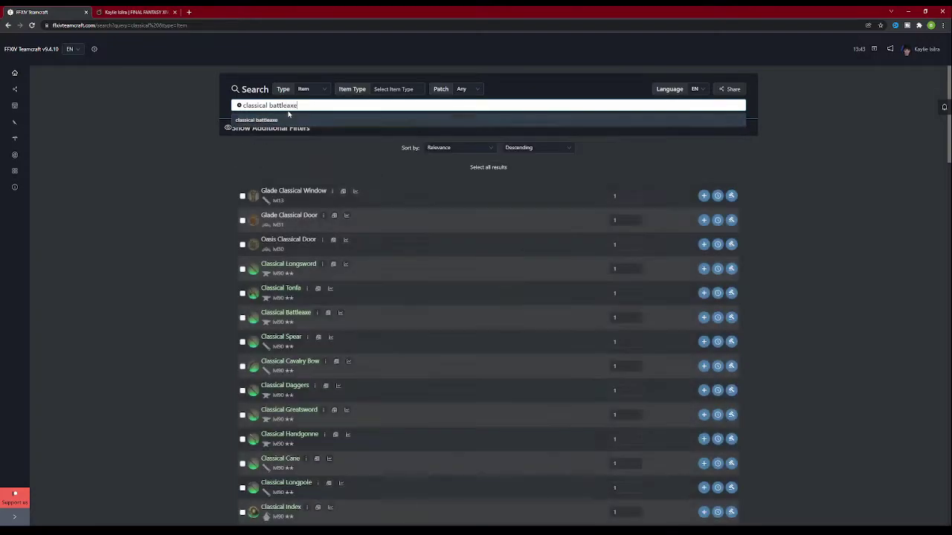
{"action": "key", "text": "Return"}
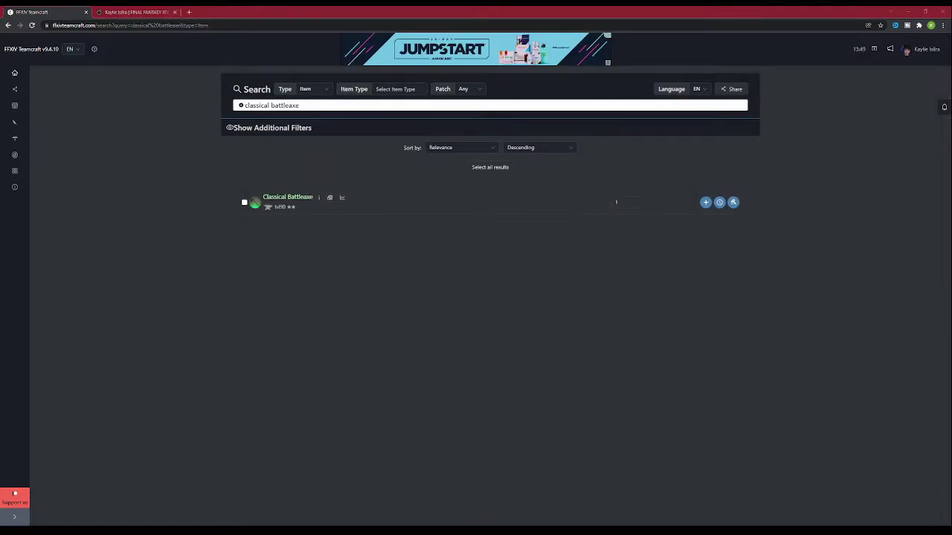
{"action": "left_click", "coordinate": [454, 418]}
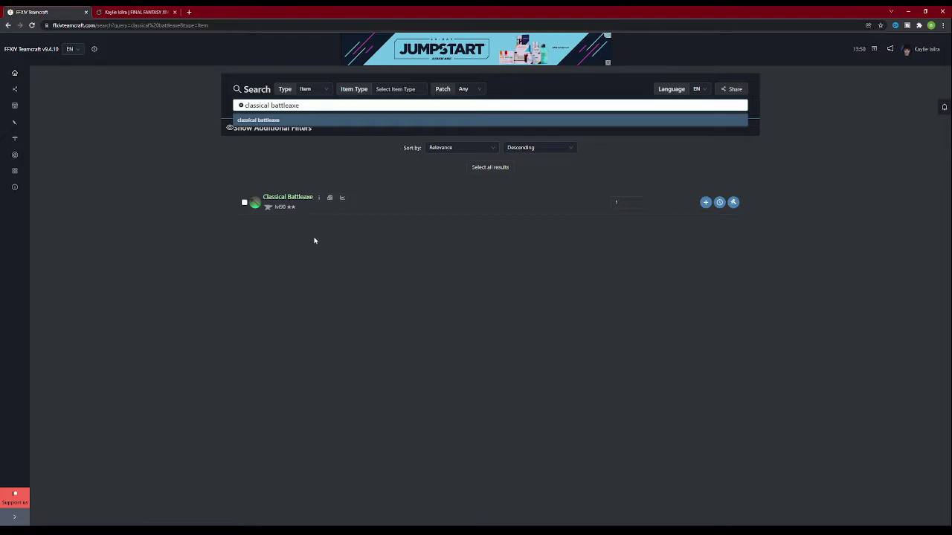
Select the Classical Battleaxe result and reset the selection.
{"action": "left_click", "coordinate": [244, 202]}
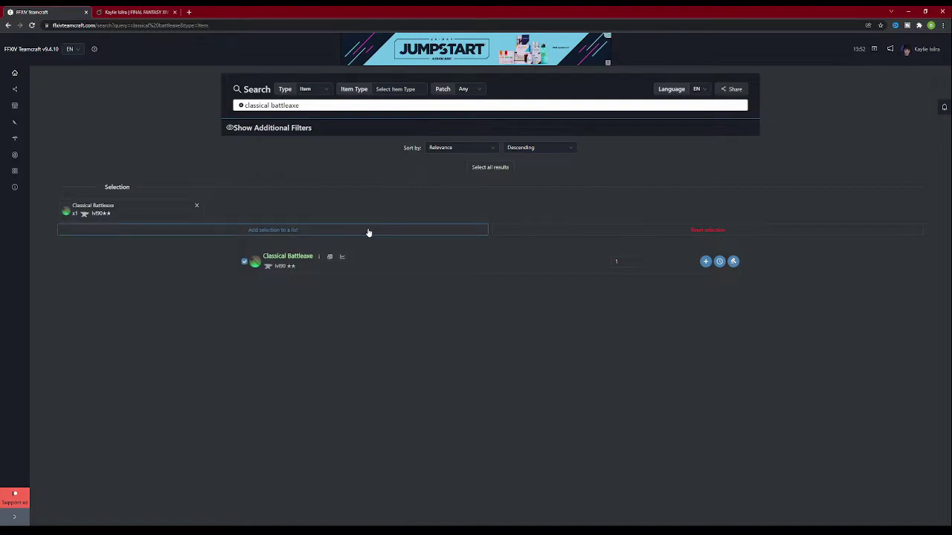
{"action": "left_click", "coordinate": [543, 234]}
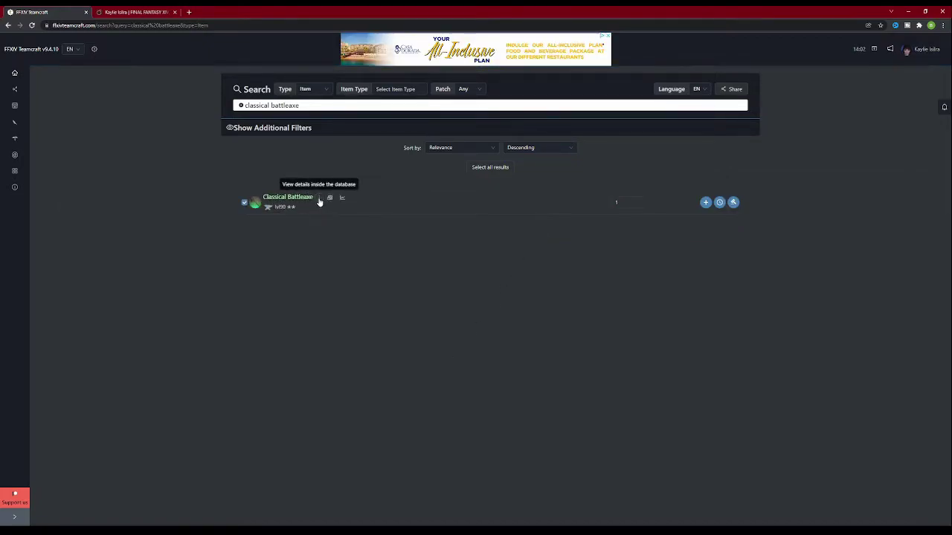
Open the Classical Battleaxe's database details and examine its recipe and the second page of its marketboard listings.
{"action": "left_click", "coordinate": [318, 199]}
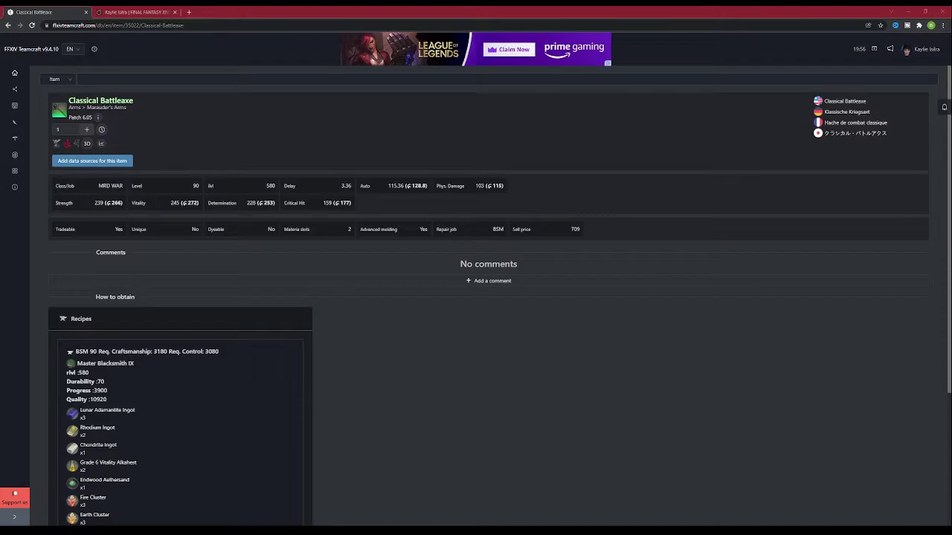
{"action": "scroll", "coordinate": [488, 297], "scroll_direction": "down", "scroll_amount": 1}
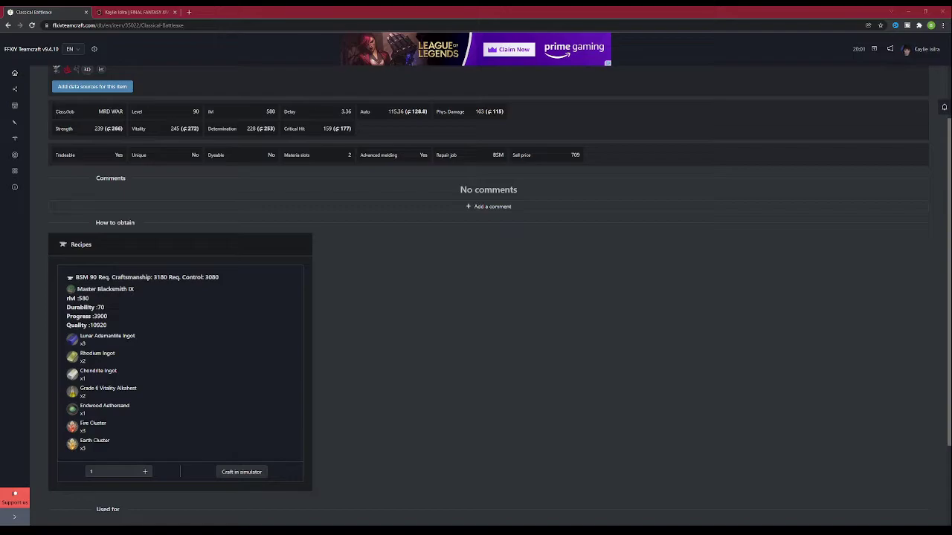
{"action": "scroll", "coordinate": [487, 298], "scroll_direction": "up", "scroll_amount": 1}
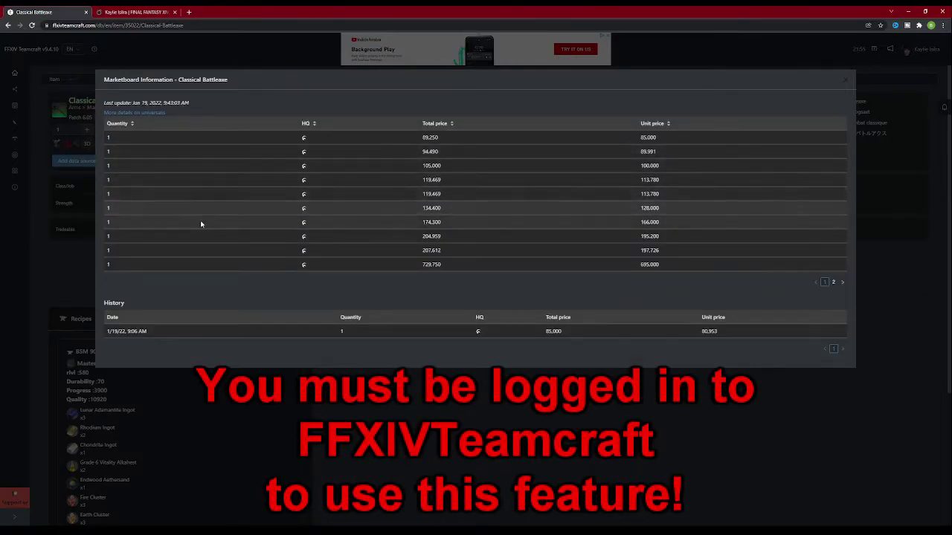
{"action": "left_click", "coordinate": [833, 283]}
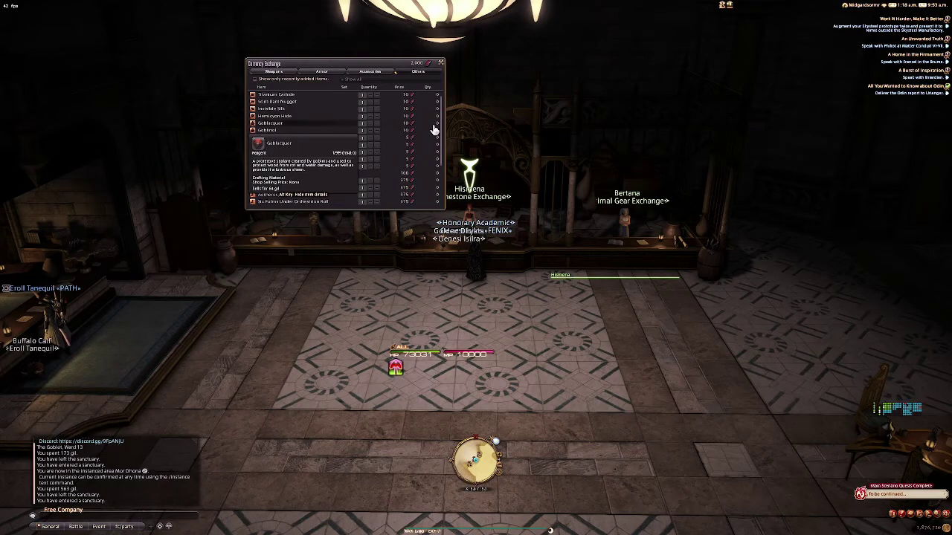
Switch to the Final Fantasy XIV game and look through the Others goods in the Currency Exchange.
{"action": "scroll", "coordinate": [434, 129], "scroll_direction": "down", "scroll_amount": 2}
{"action": "scroll", "coordinate": [434, 130], "scroll_direction": "down", "scroll_amount": 5}
{"action": "scroll", "coordinate": [433, 129], "scroll_direction": "down", "scroll_amount": 2}
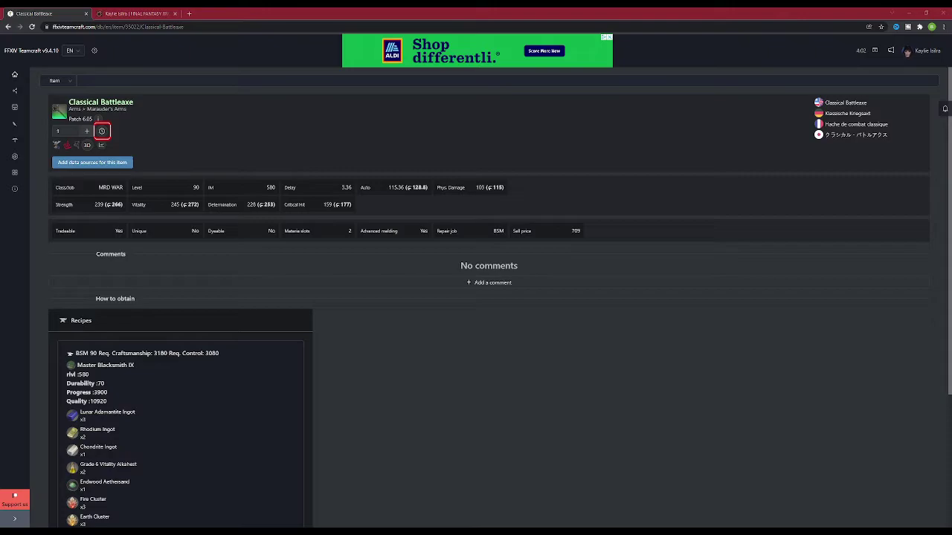
Return to FFXIV Teamcraft, add one Classical Battleaxe to a new ephemeral list named "axe", and open that list.
{"action": "left_click", "coordinate": [399, 462]}
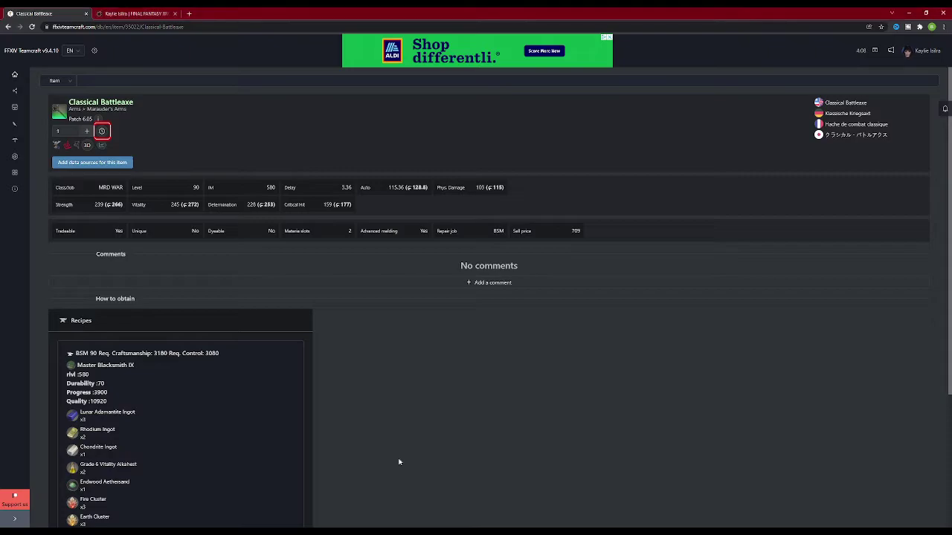
{"action": "left_click", "coordinate": [87, 128]}
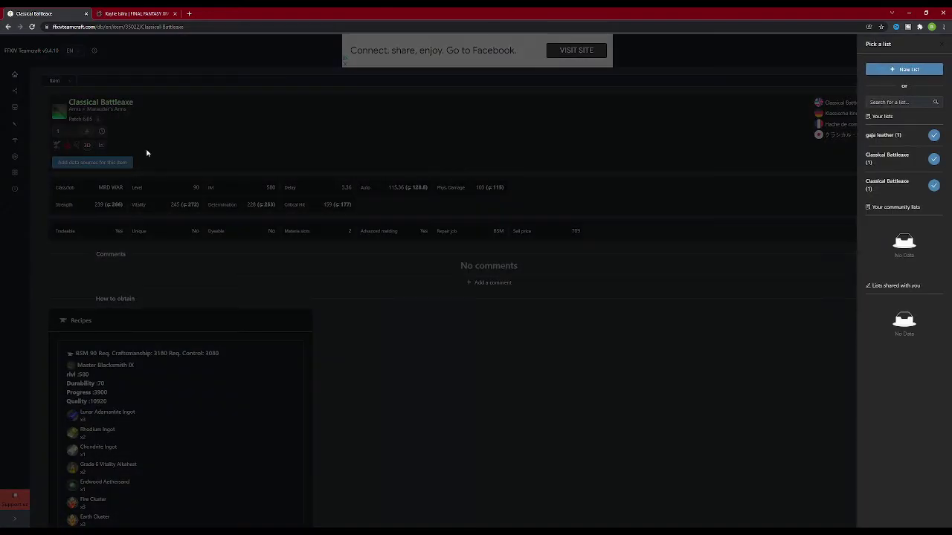
{"action": "left_click", "coordinate": [895, 71]}
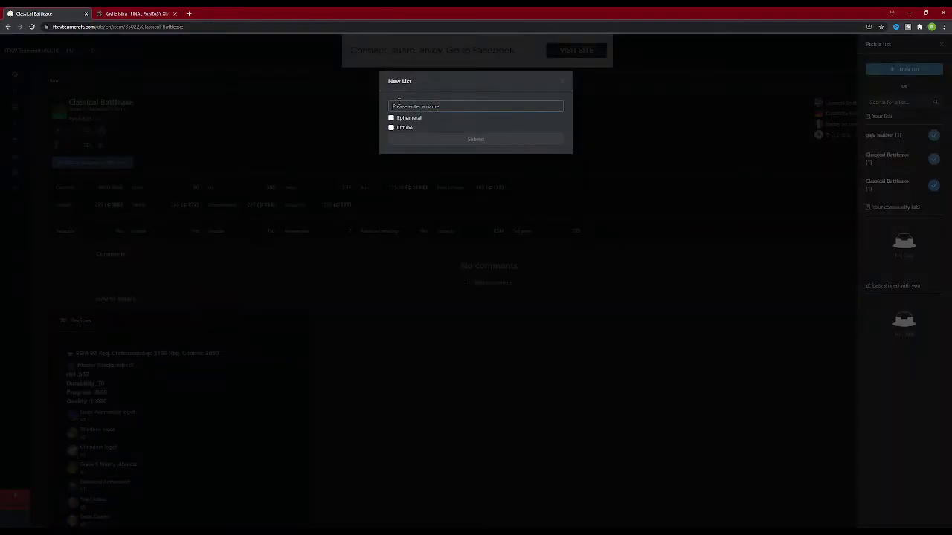
{"action": "left_click", "coordinate": [414, 105]}
{"action": "type", "text": "axe"}
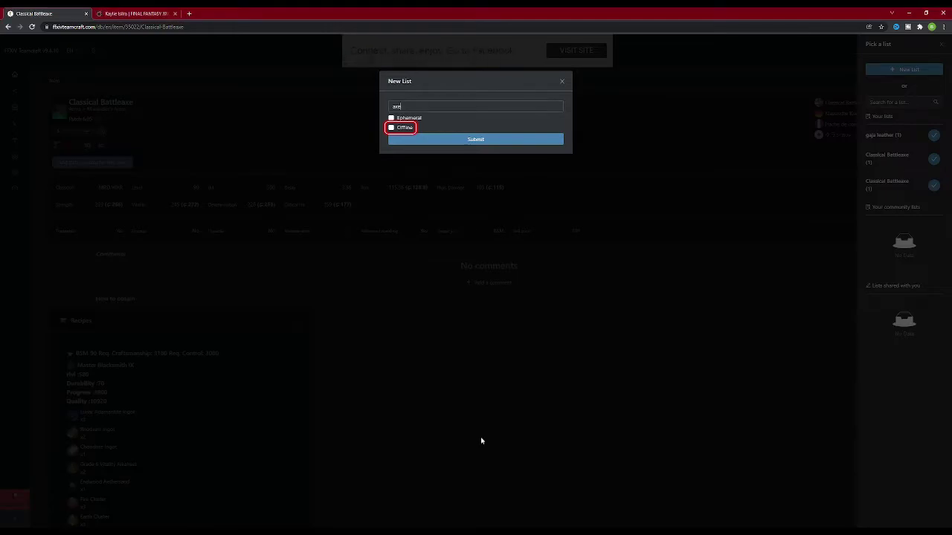
{"action": "left_click", "coordinate": [392, 119]}
{"action": "left_click", "coordinate": [462, 140]}
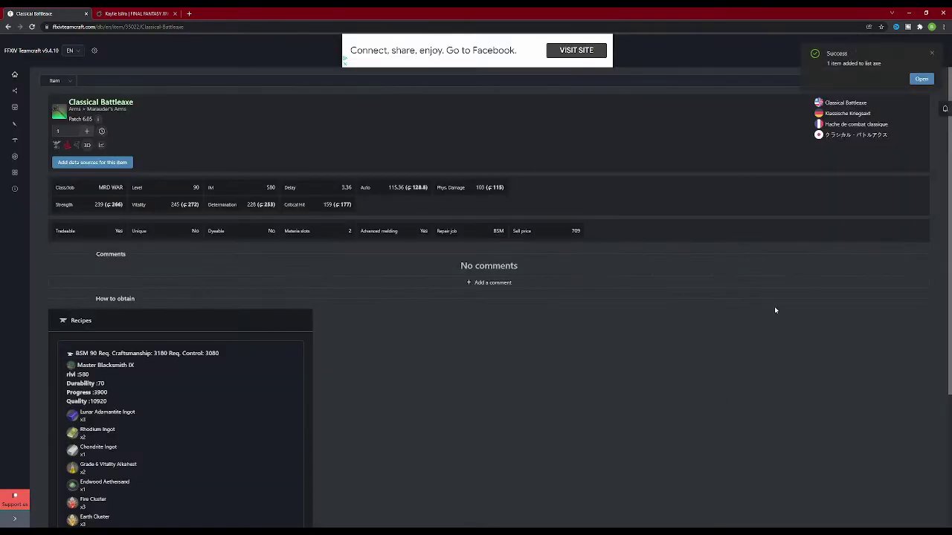
{"action": "left_click", "coordinate": [921, 80]}
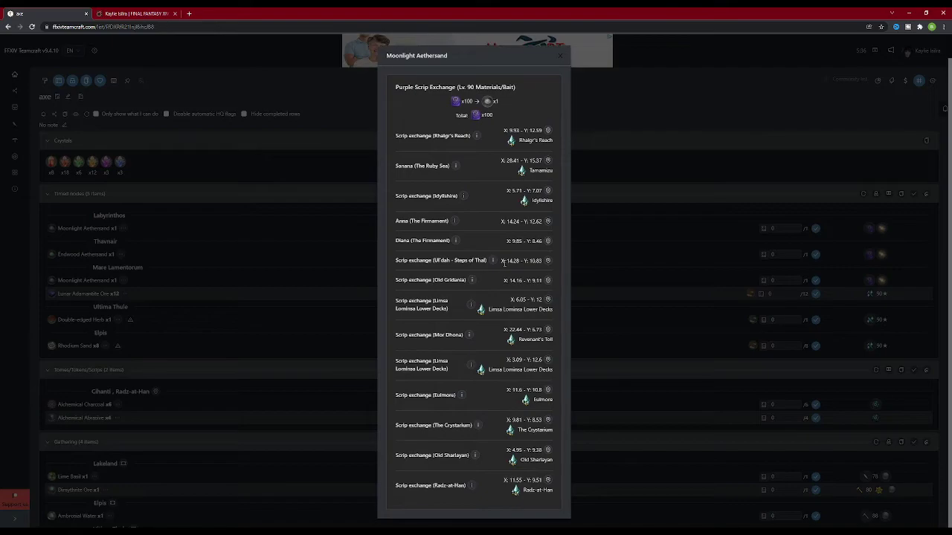
Review the axe list's gathering materials, examining the source details for Lime Basil and Dimythrite Ore.
{"action": "left_click", "coordinate": [849, 235]}
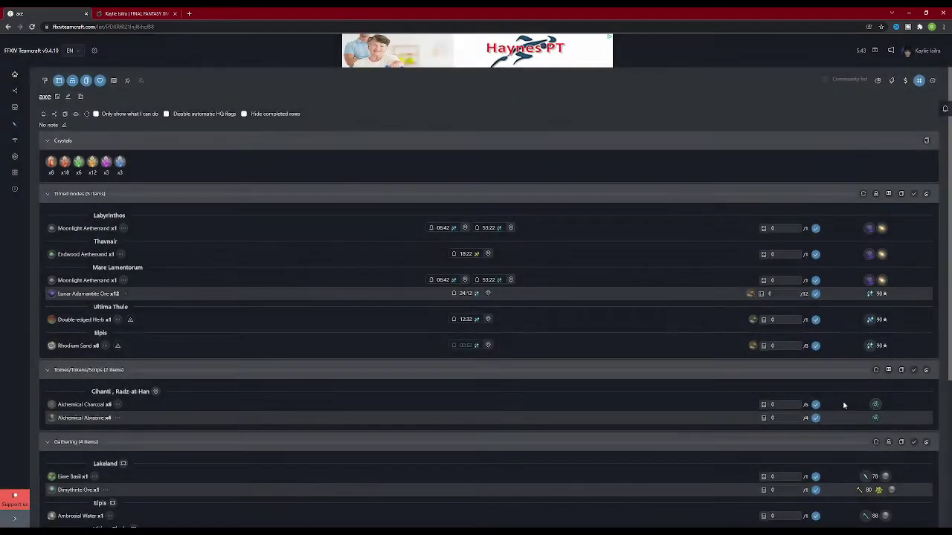
{"action": "scroll", "coordinate": [843, 405], "scroll_direction": "down", "scroll_amount": 3}
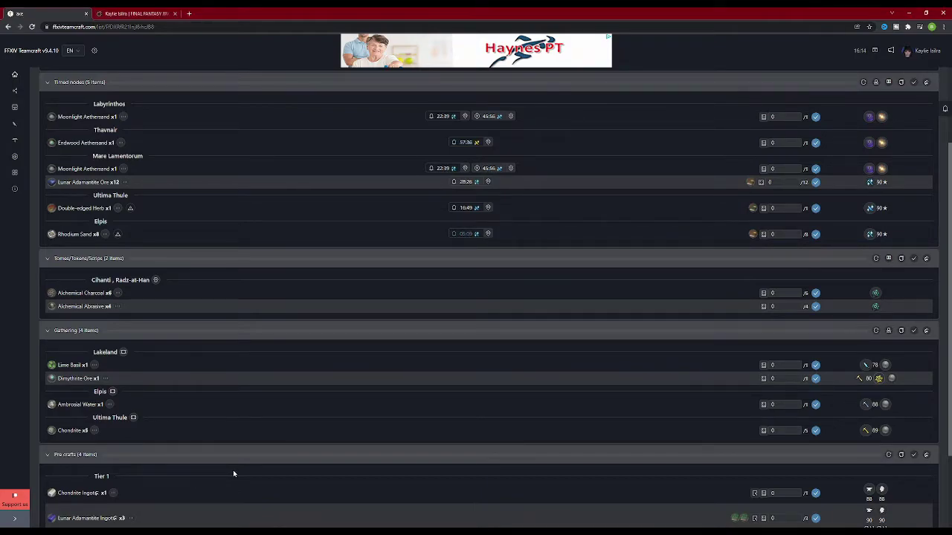
{"action": "left_click", "coordinate": [123, 351]}
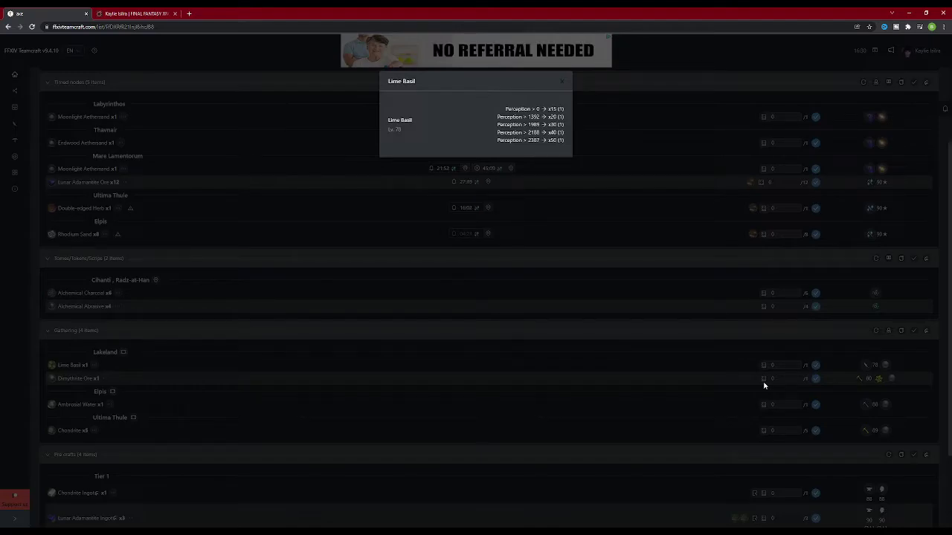
{"action": "left_click", "coordinate": [916, 391]}
{"action": "left_click", "coordinate": [879, 380]}
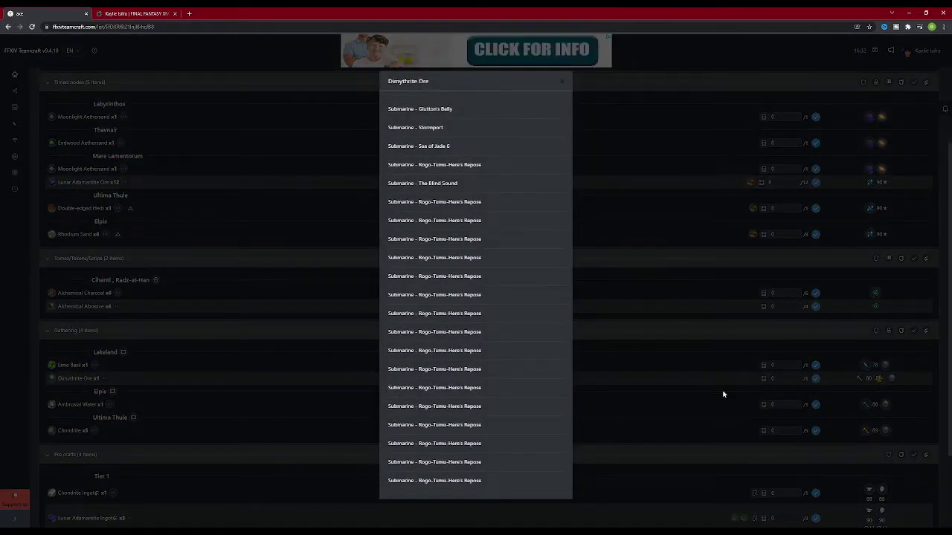
{"action": "left_click", "coordinate": [915, 418]}
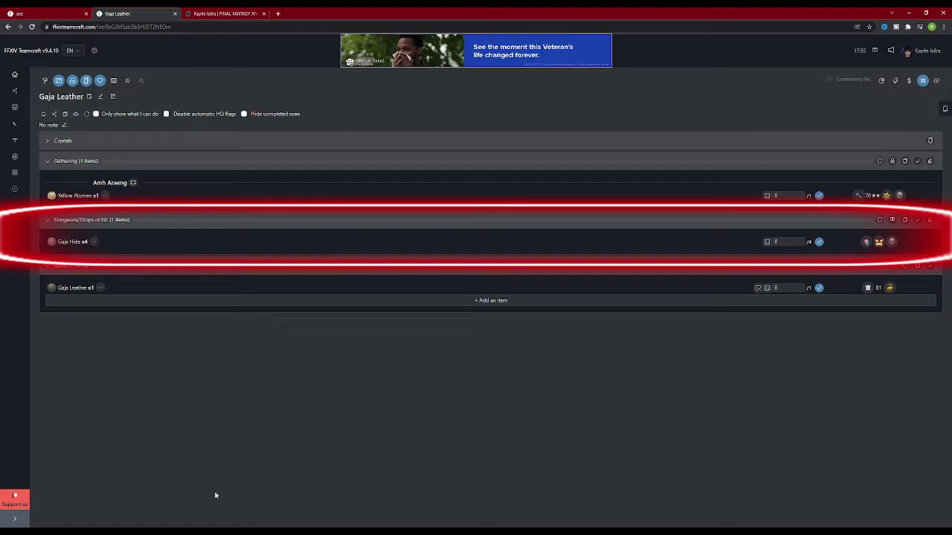
Examine Gaja Hide's gemstone traders and monster drop source in the Gaja Leather list, including the Gaja locations on the Thavnair map.
{"action": "left_click", "coordinate": [866, 242]}
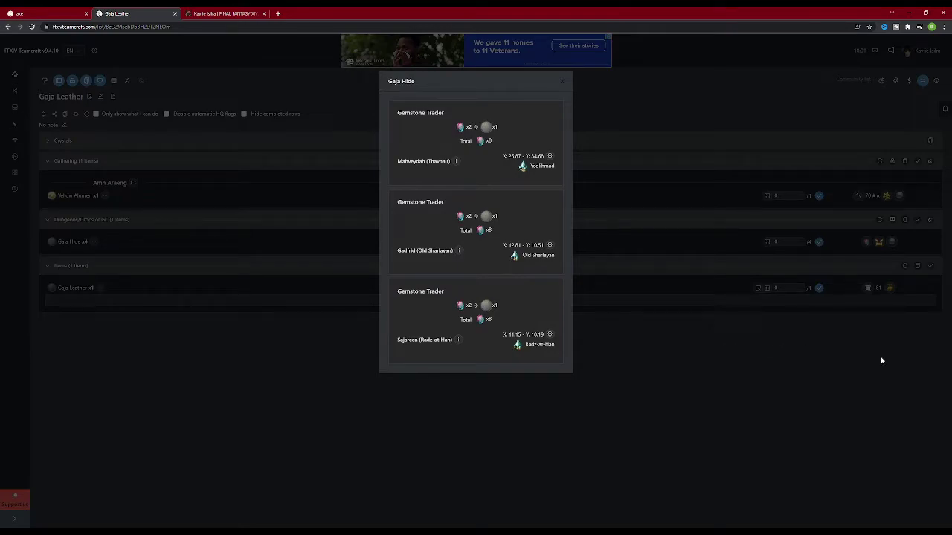
{"action": "left_click", "coordinate": [925, 243]}
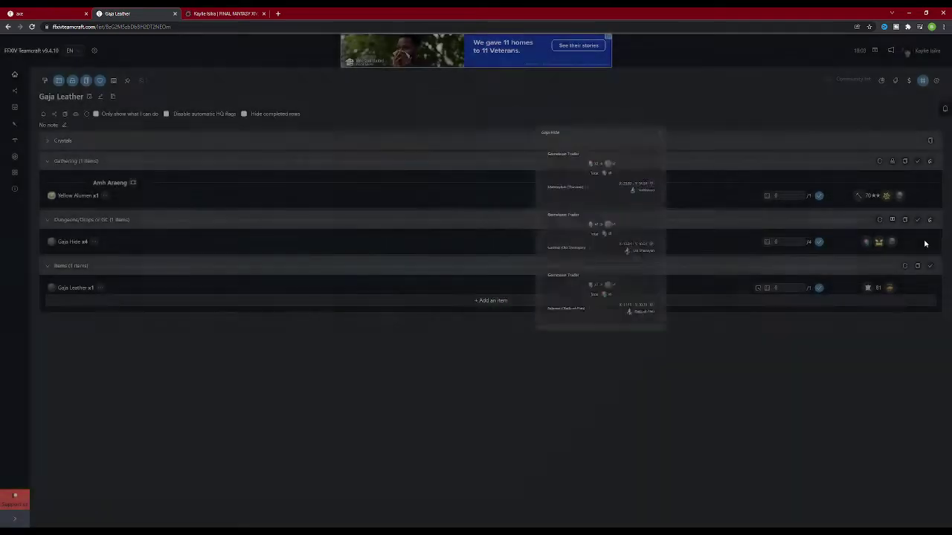
{"action": "left_click", "coordinate": [878, 244]}
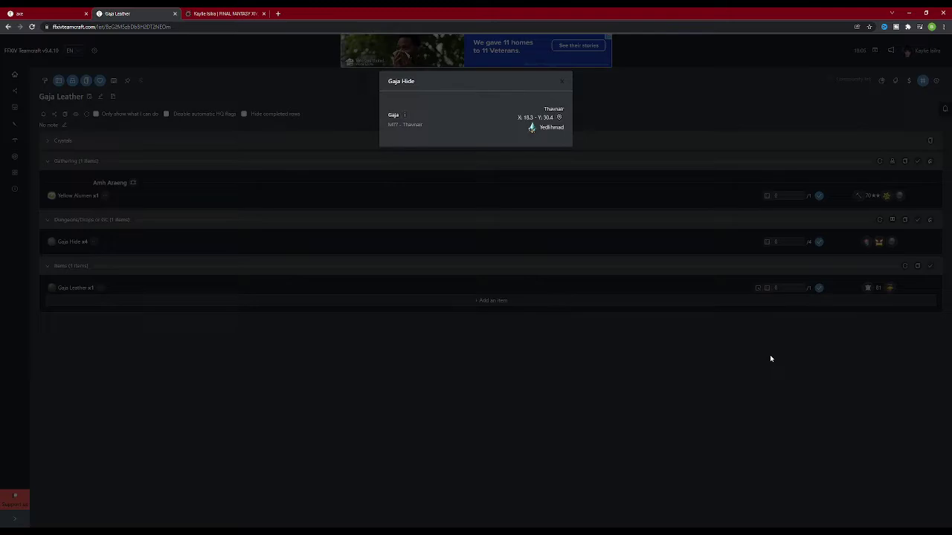
{"action": "left_click", "coordinate": [560, 121]}
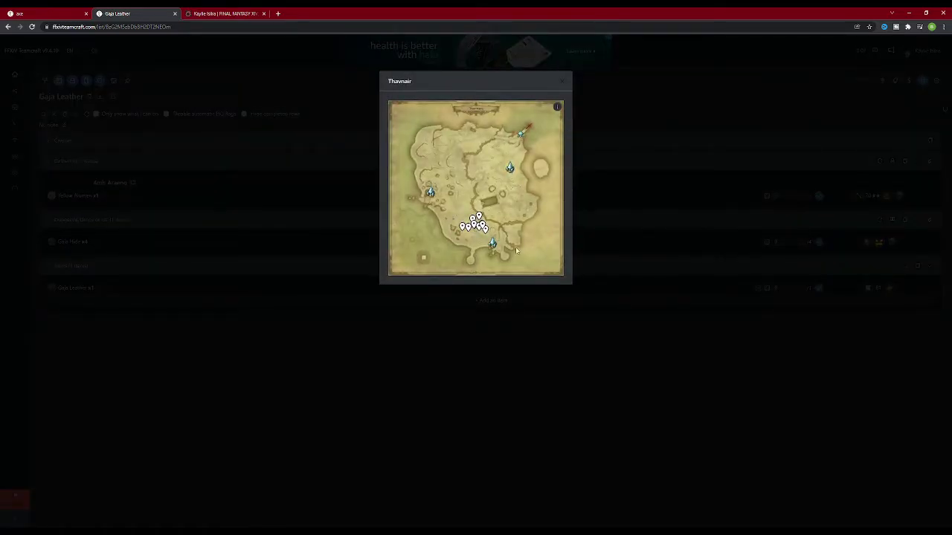
{"action": "mouse_move", "coordinate": [470, 226]}
{"action": "left_click", "coordinate": [685, 368]}
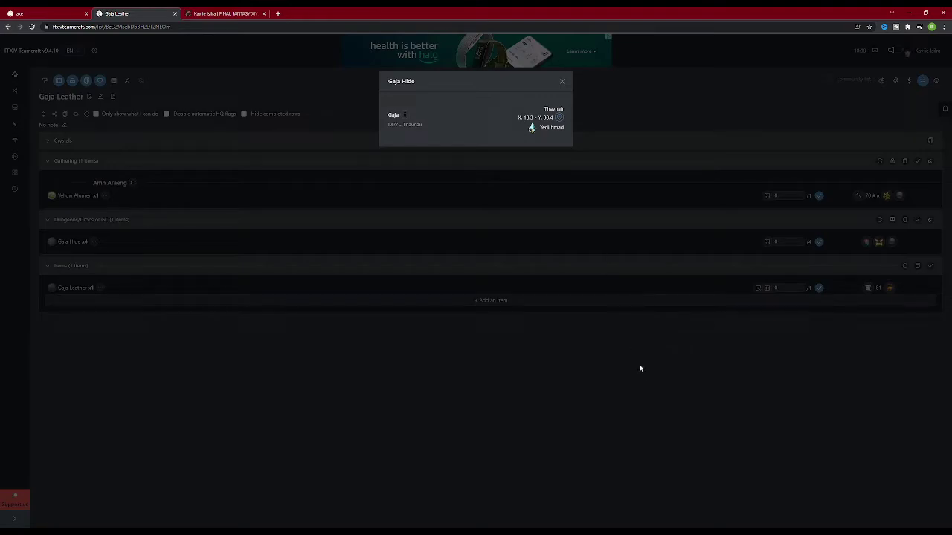
{"action": "left_click", "coordinate": [661, 377]}
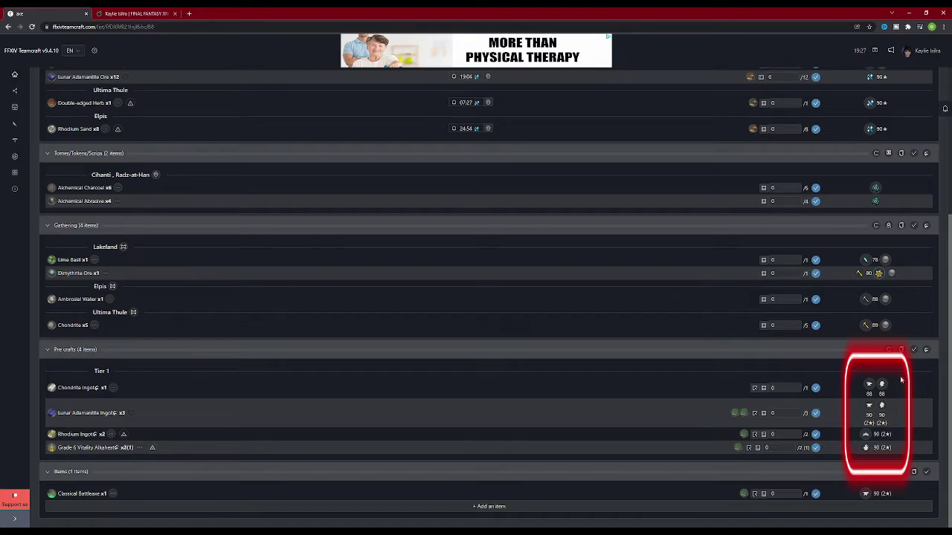
Check the blacksmith rotation requirements for the Chondrite Ingot, then examine where Master Blacksmith IX can be traded for.
{"action": "left_click", "coordinate": [869, 387]}
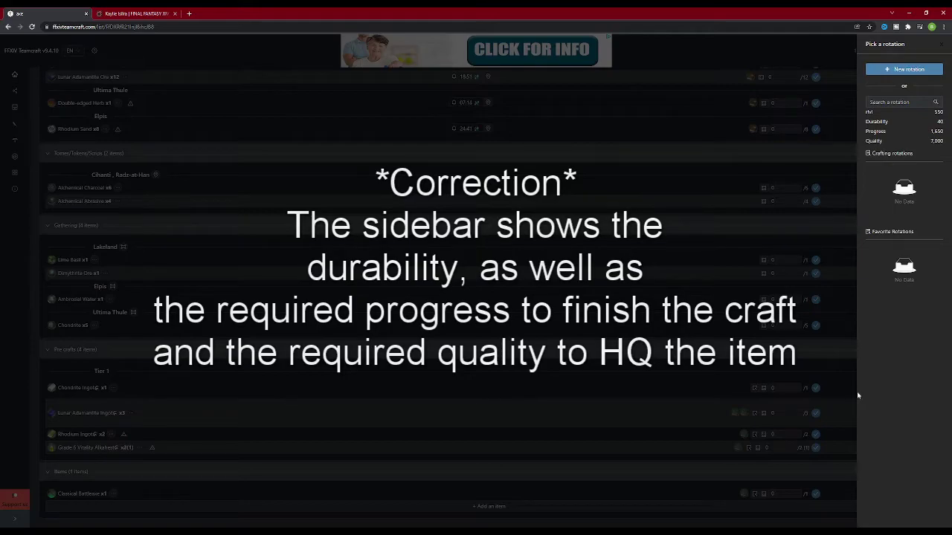
{"action": "left_click", "coordinate": [721, 379]}
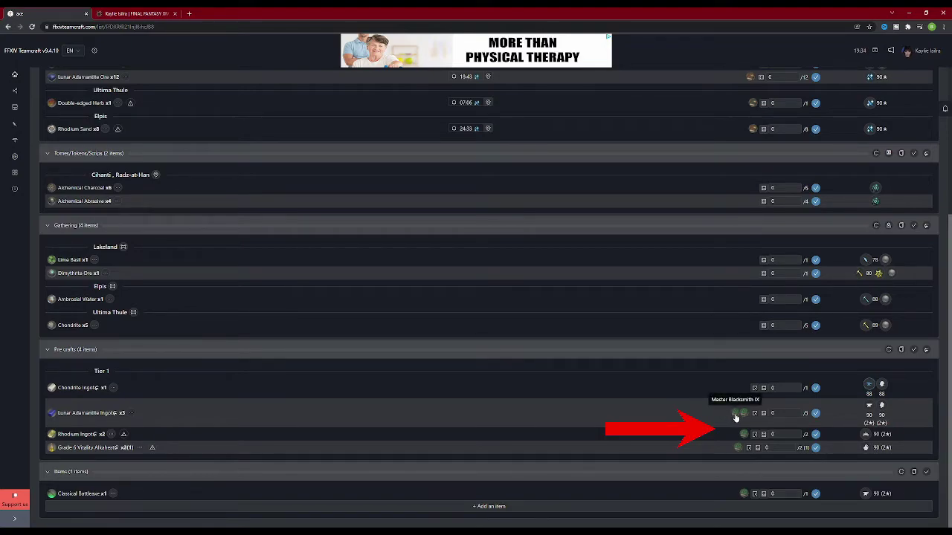
{"action": "mouse_move", "coordinate": [735, 417]}
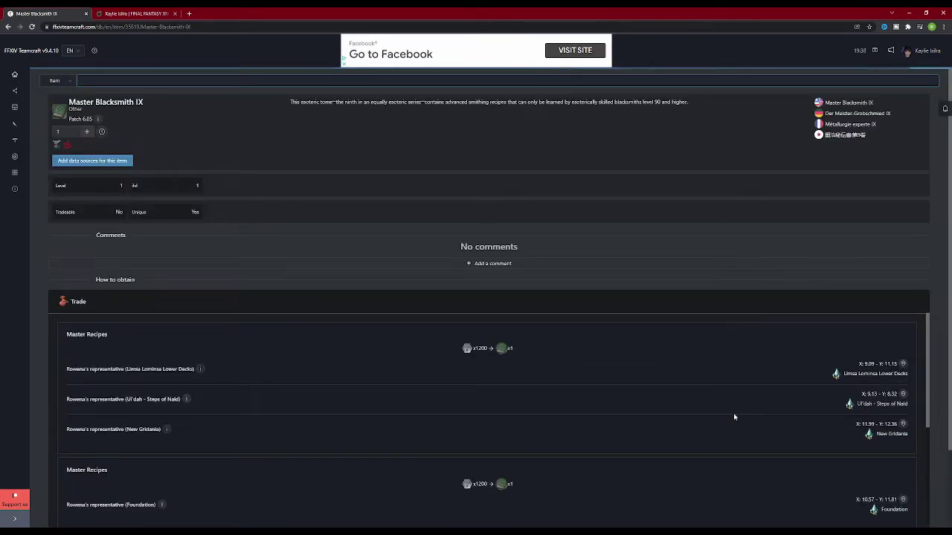
{"action": "scroll", "coordinate": [734, 416], "scroll_direction": "down", "scroll_amount": 2}
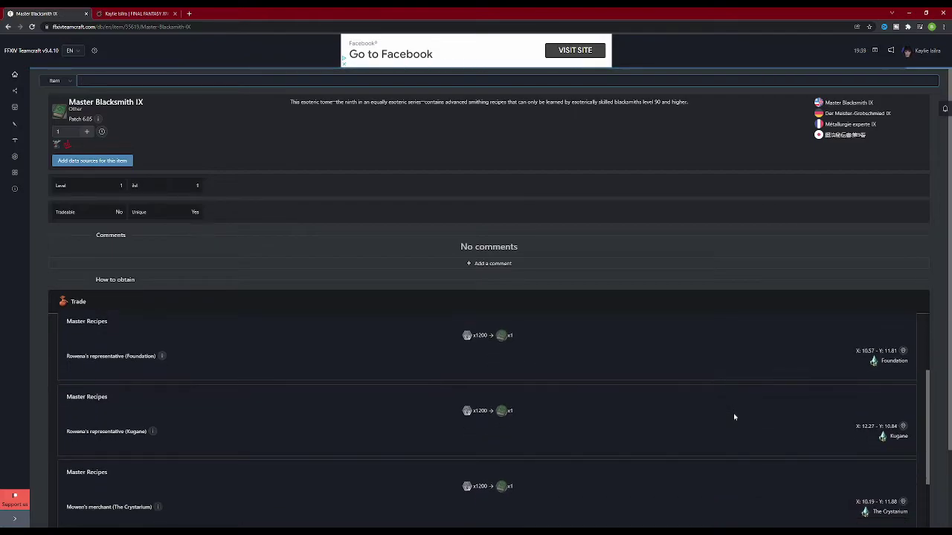
{"action": "scroll", "coordinate": [733, 416], "scroll_direction": "down", "scroll_amount": 2}
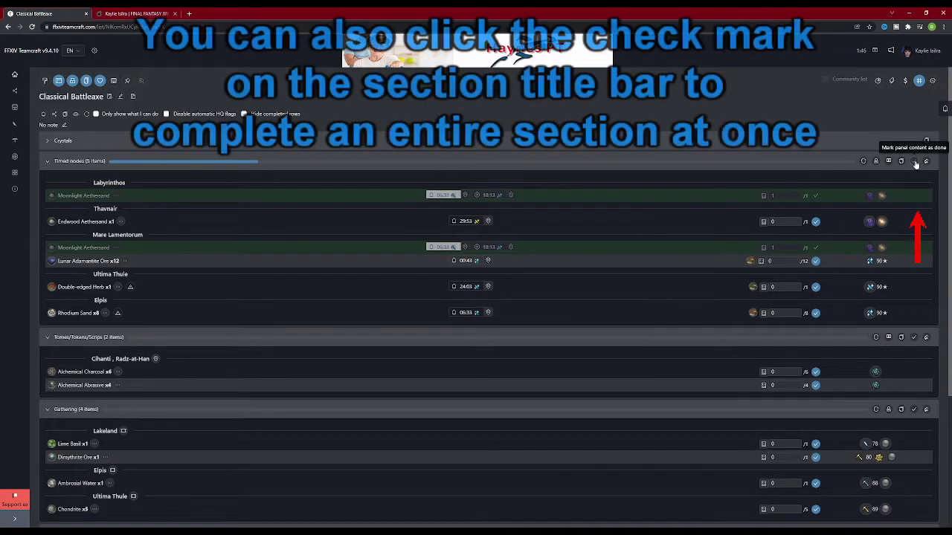
Mark the Timed nodes, Tomes/Tokens/Scrips, Gathering and Pre crafts sections of the Classical Battleaxe list as done.
{"action": "left_click", "coordinate": [913, 161]}
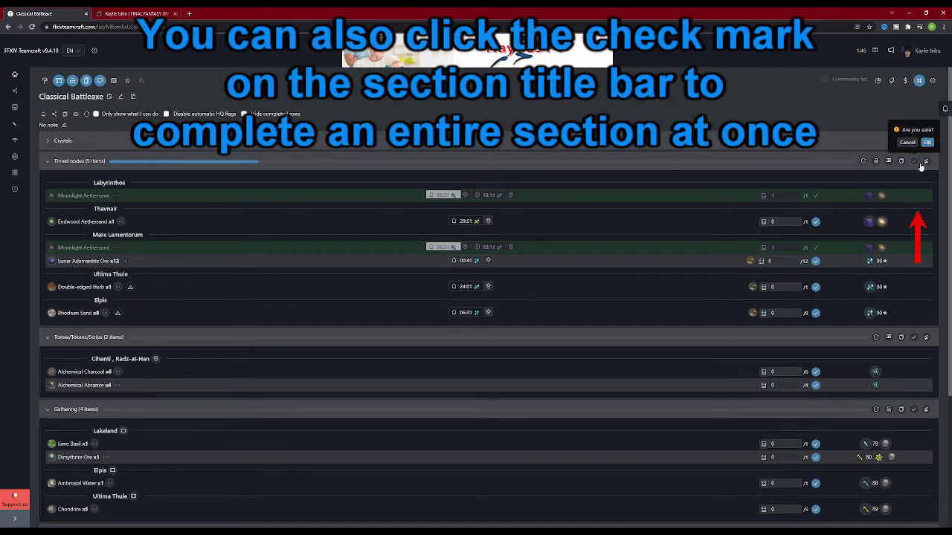
{"action": "left_click", "coordinate": [927, 142]}
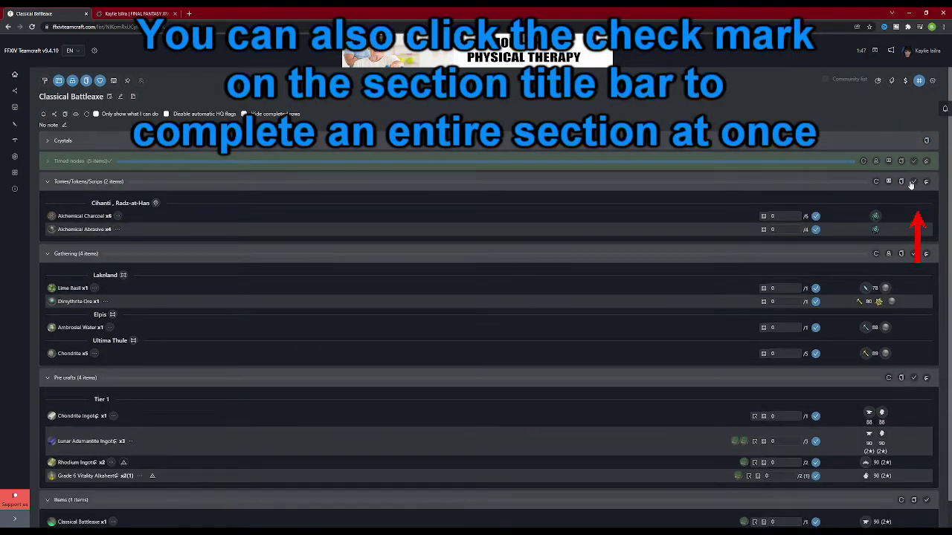
{"action": "left_click", "coordinate": [914, 181]}
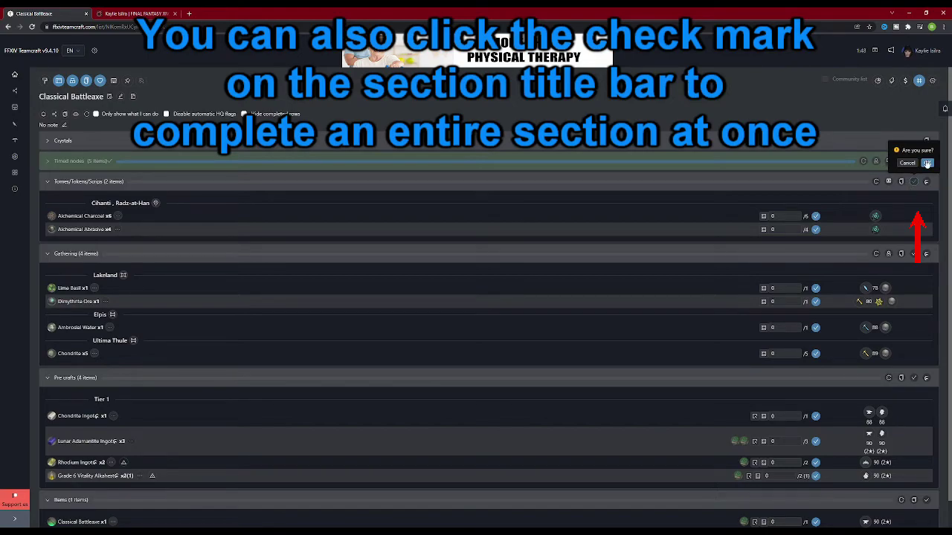
{"action": "left_click", "coordinate": [926, 163]}
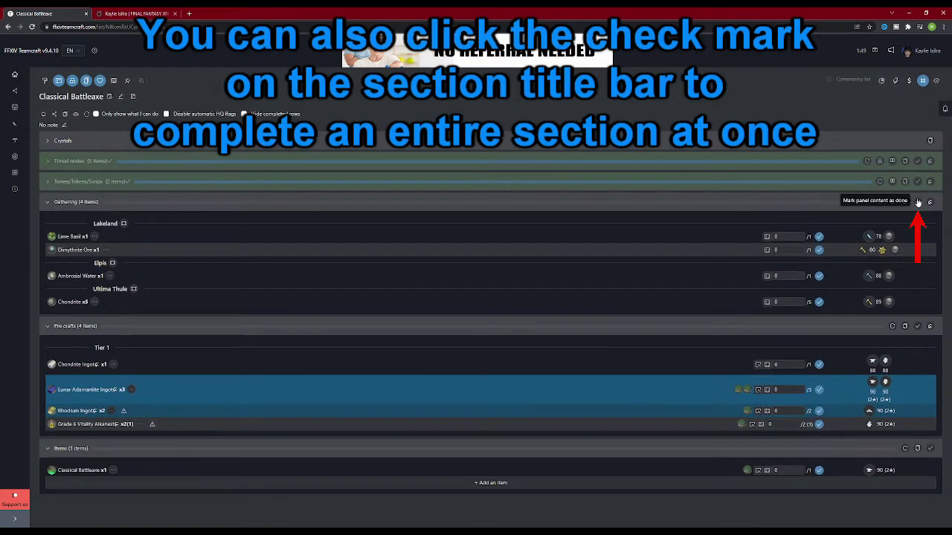
{"action": "left_click", "coordinate": [917, 202]}
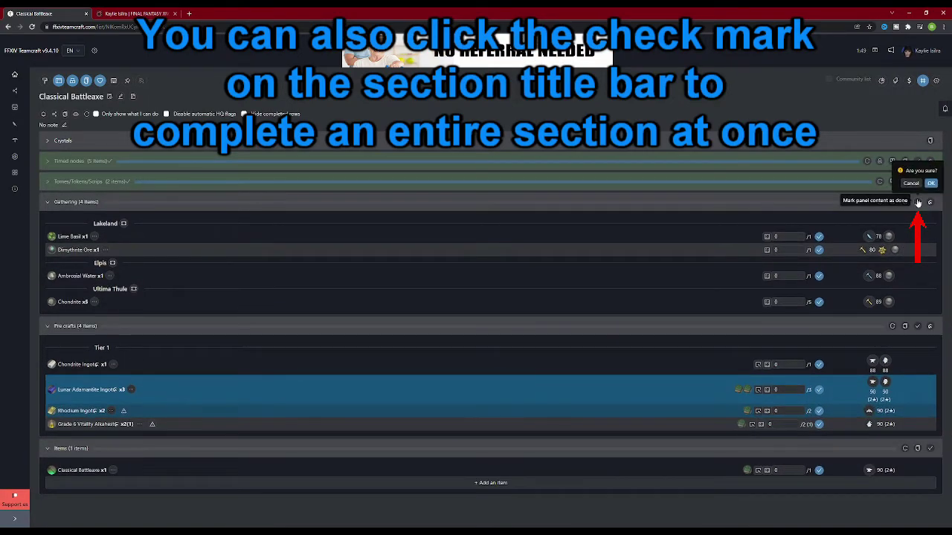
{"action": "left_click", "coordinate": [931, 184]}
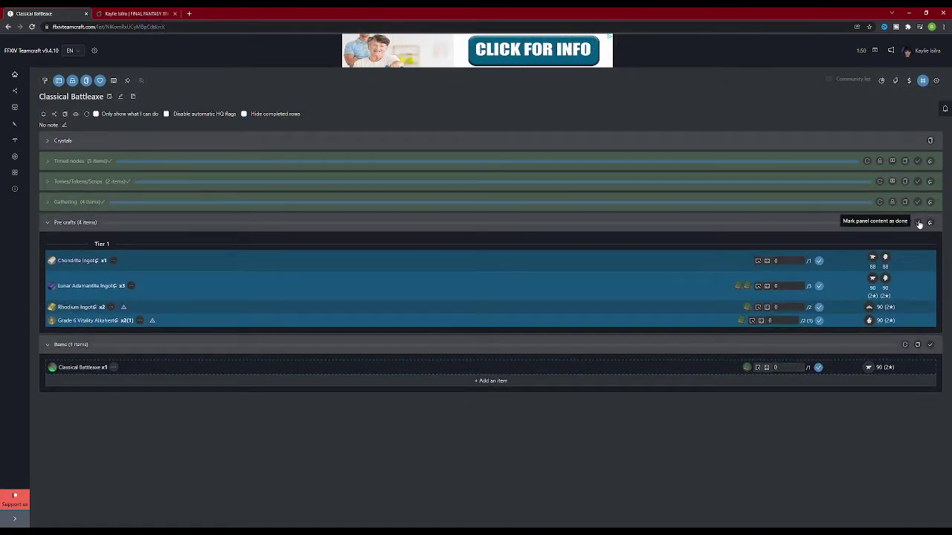
{"action": "left_click", "coordinate": [918, 223]}
{"action": "left_click", "coordinate": [931, 204]}
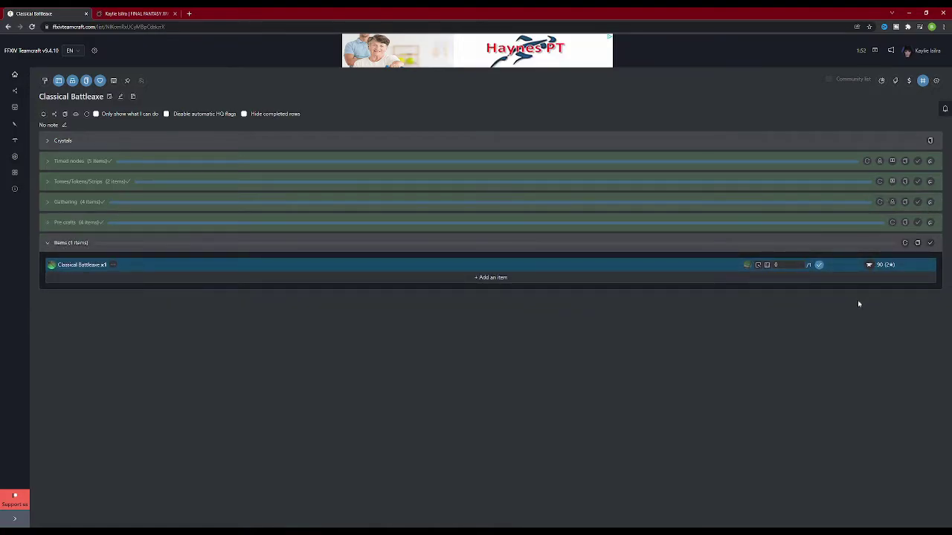
Mark the Classical Battleaxe item as done and reset the completed list.
{"action": "left_click", "coordinate": [818, 266]}
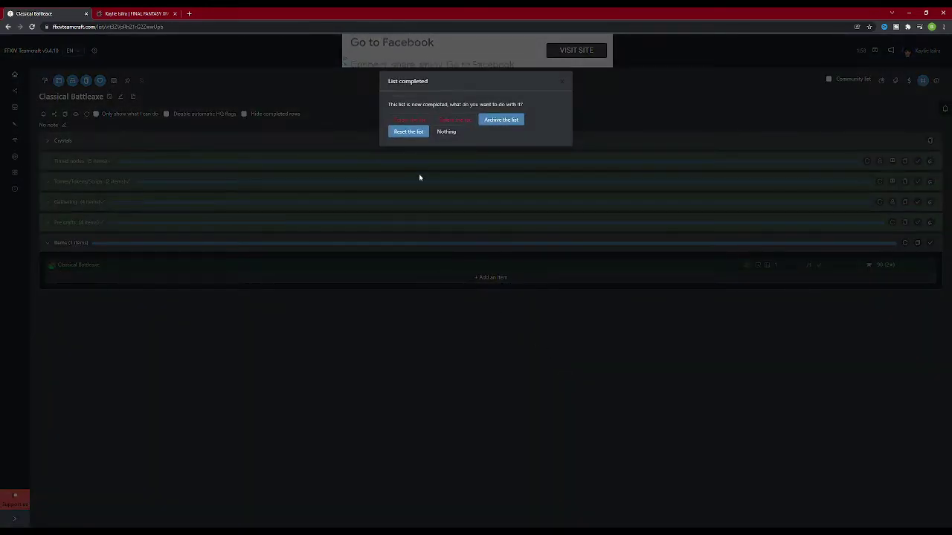
{"action": "left_click", "coordinate": [408, 132]}
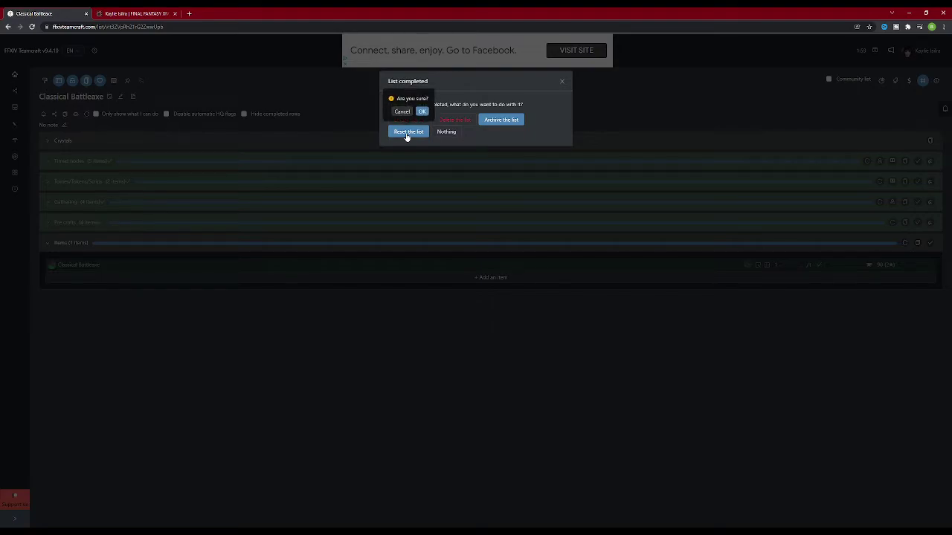
{"action": "left_click", "coordinate": [424, 113]}
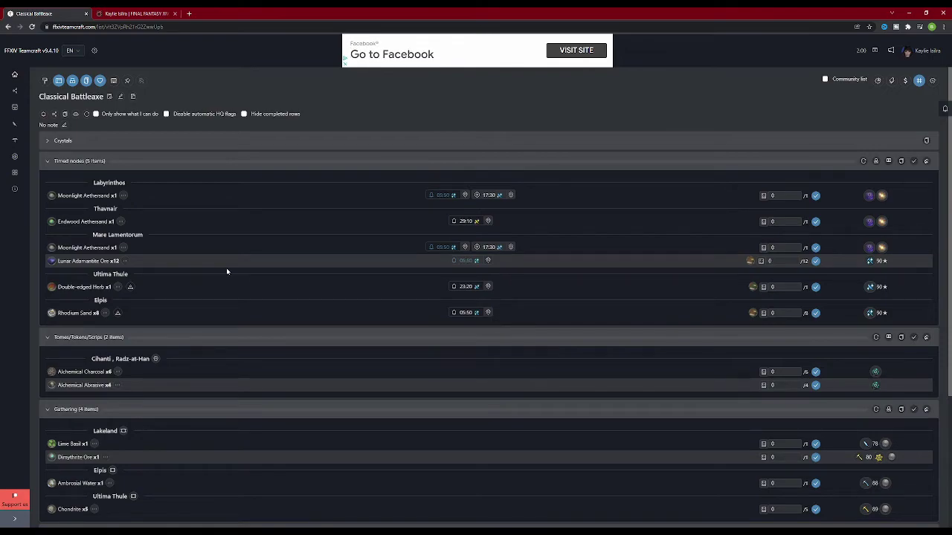
Go to the lists overview, then review the Classical Battleaxe list's materials, pre-crafts and final item.
{"action": "mouse_move", "coordinate": [15, 77]}
{"action": "left_click", "coordinate": [54, 93]}
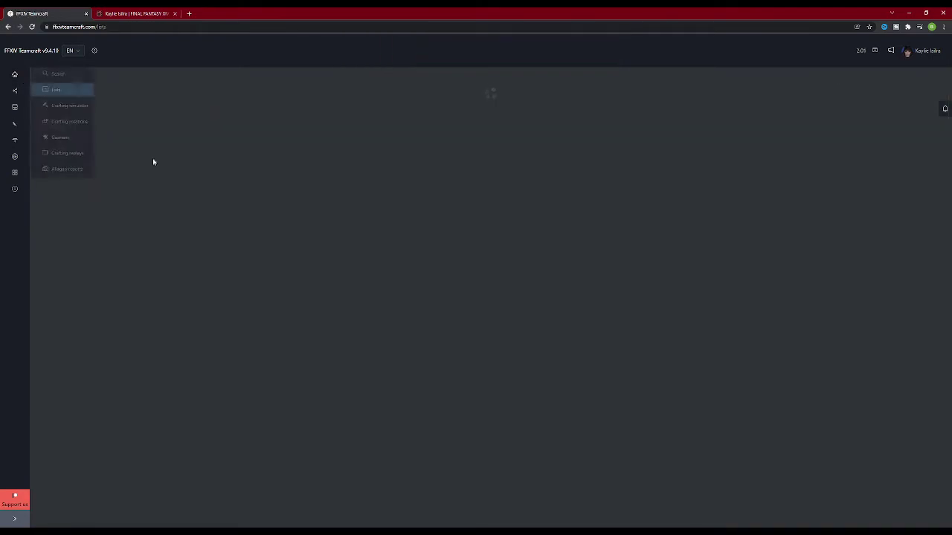
{"action": "left_click", "coordinate": [157, 177]}
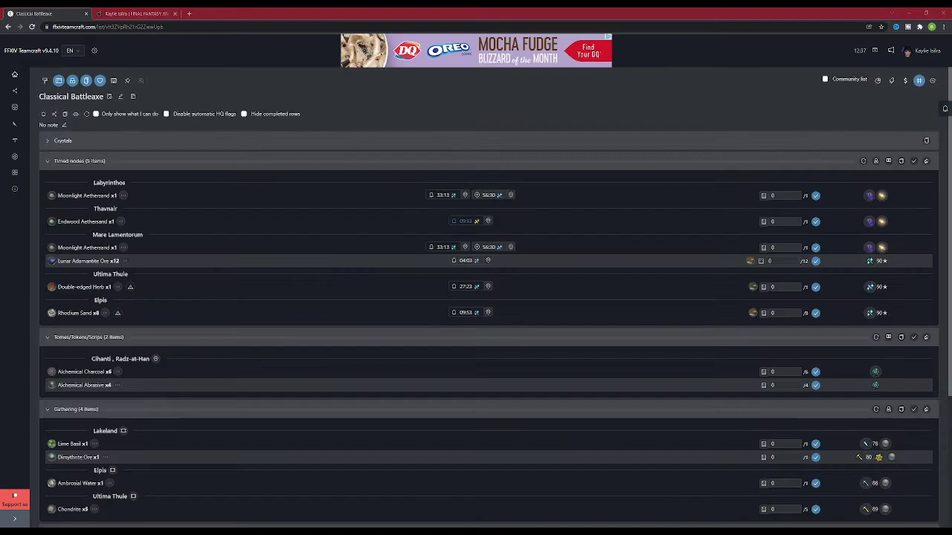
{"action": "scroll", "coordinate": [274, 426], "scroll_direction": "down", "scroll_amount": 3}
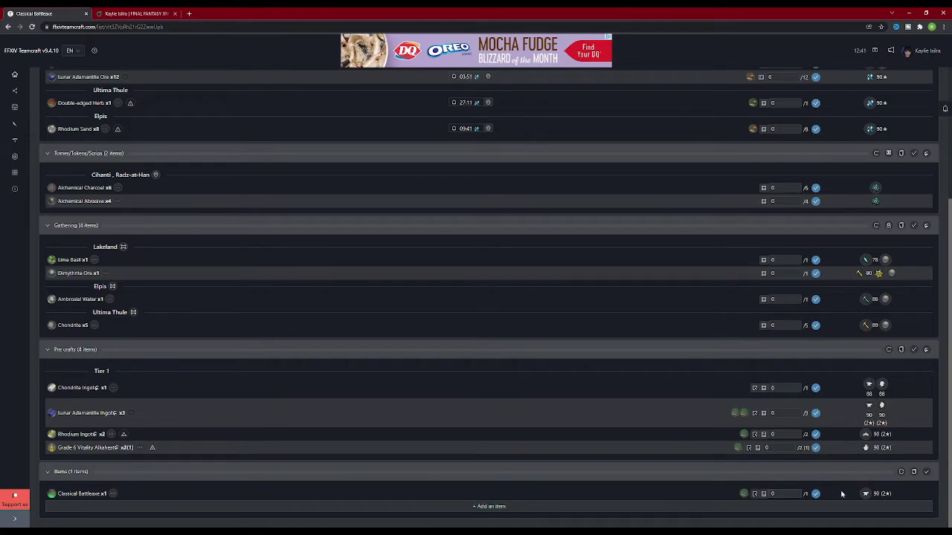
Record 4 Lunar Adamantite Ore as already obtained in the Timed nodes section of the list.
{"action": "scroll", "coordinate": [842, 494], "scroll_direction": "up", "scroll_amount": 5}
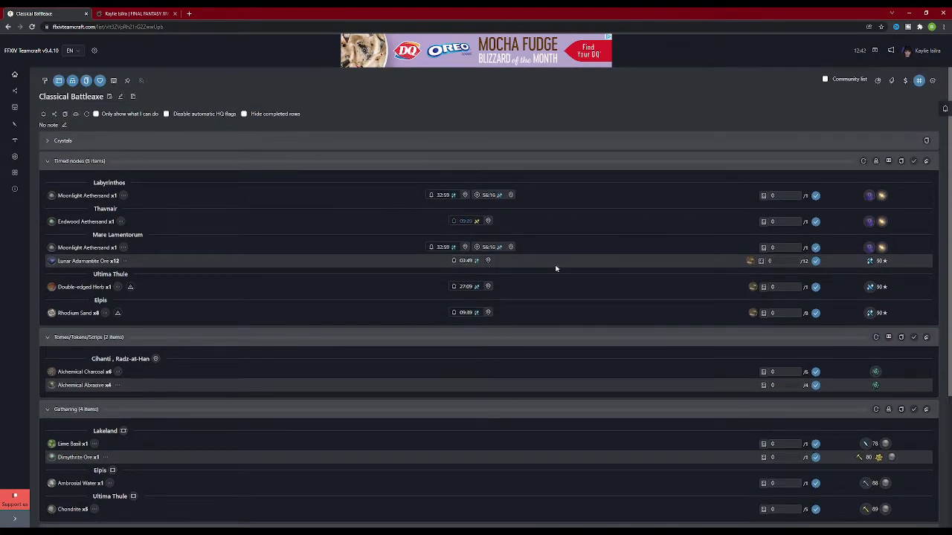
{"action": "double_click", "coordinate": [782, 261]}
{"action": "type", "text": "4"}
Set the Classical Battleaxe amount to 3 and review the required quantities across the list's material sections.
{"action": "scroll", "coordinate": [327, 312], "scroll_direction": "down", "scroll_amount": 3}
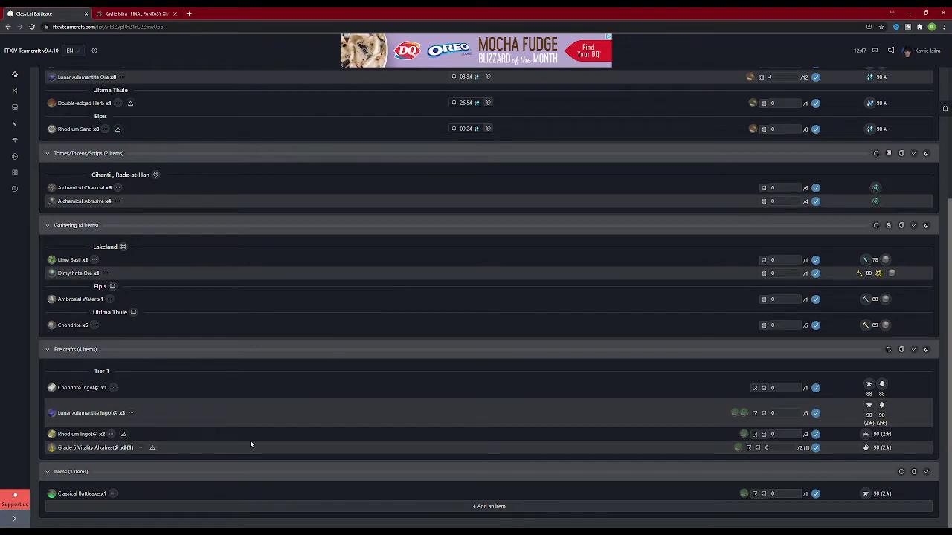
{"action": "left_click", "coordinate": [113, 493]}
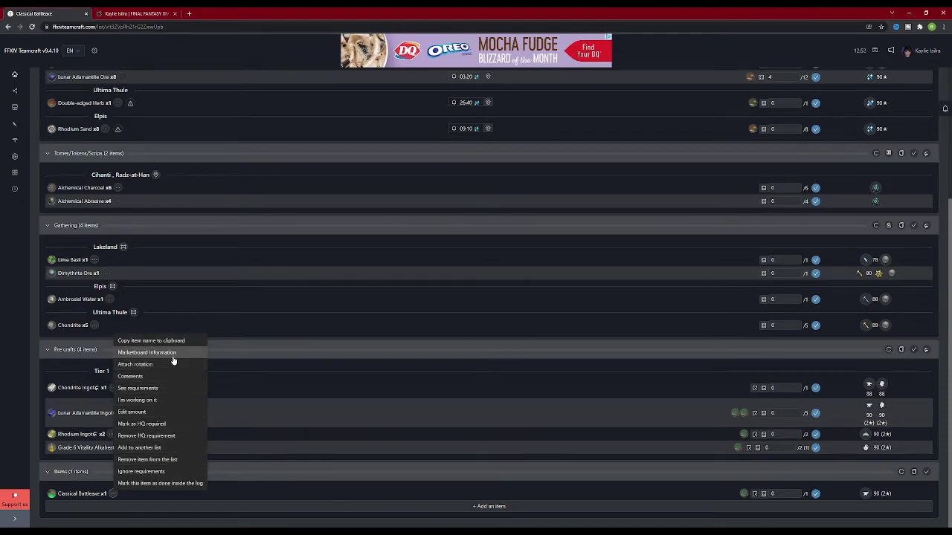
{"action": "left_click", "coordinate": [151, 415]}
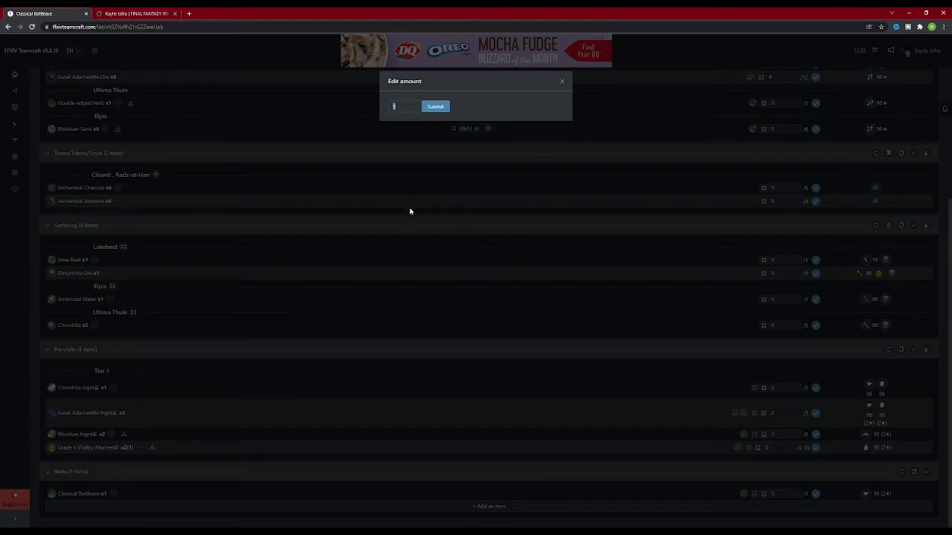
{"action": "left_click", "coordinate": [435, 108]}
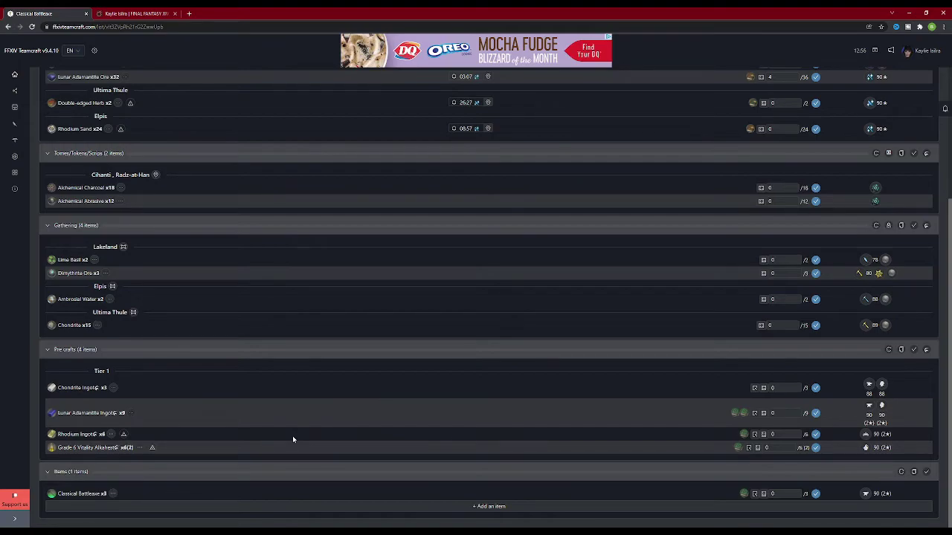
{"action": "scroll", "coordinate": [292, 436], "scroll_direction": "up", "scroll_amount": 3}
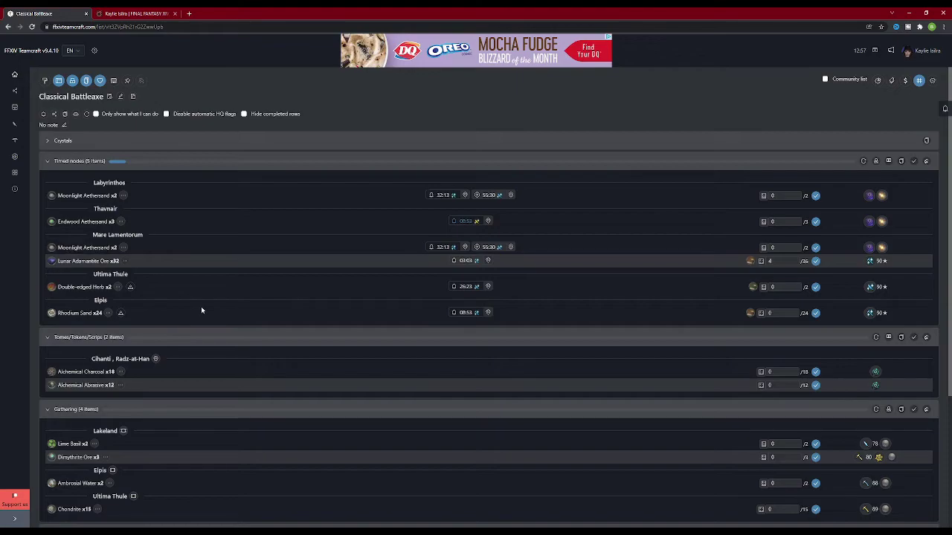
{"action": "scroll", "coordinate": [205, 316], "scroll_direction": "down", "scroll_amount": 2}
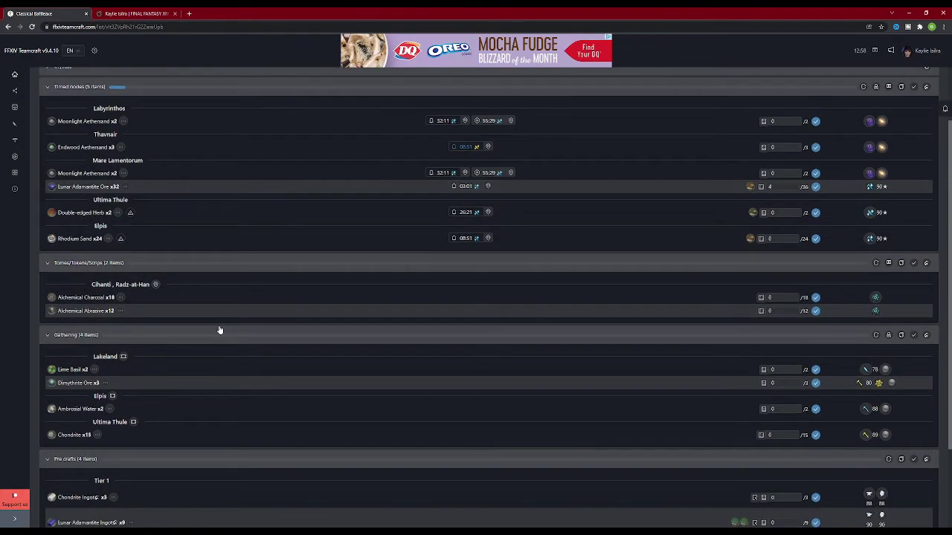
{"action": "scroll", "coordinate": [219, 330], "scroll_direction": "down", "scroll_amount": 3}
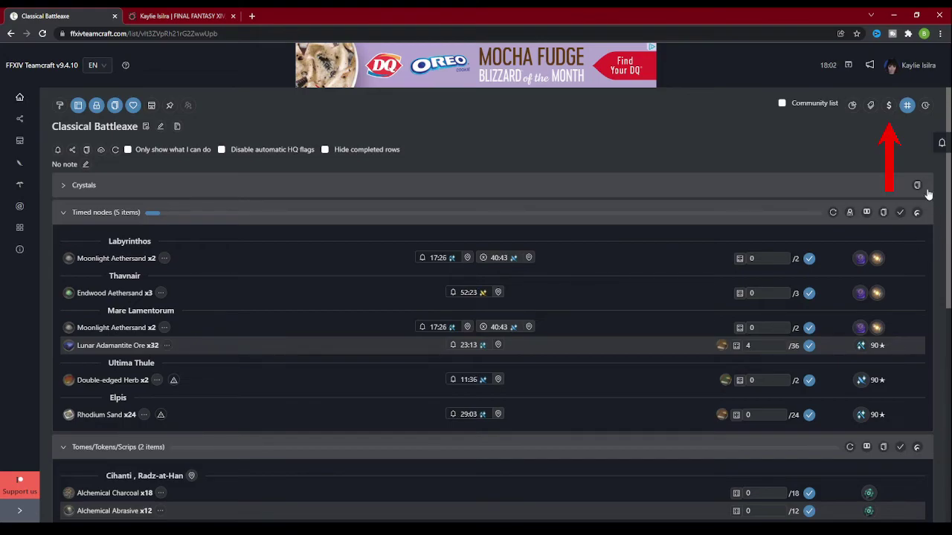
Open pricing mode for the Classical Battleaxe list and review its spending, pre-craft prices, earnings and benefits.
{"action": "left_click", "coordinate": [890, 108]}
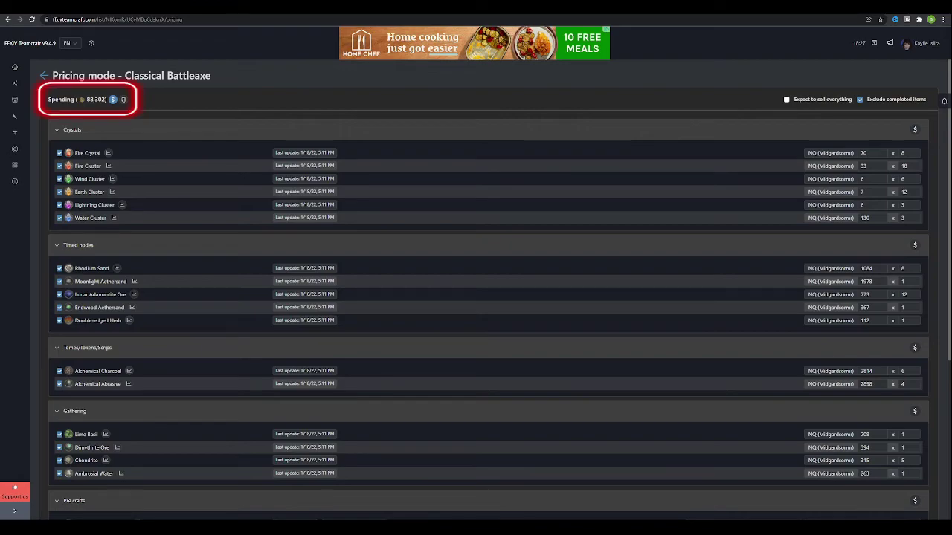
{"action": "scroll", "coordinate": [476, 297], "scroll_direction": "down", "scroll_amount": 3}
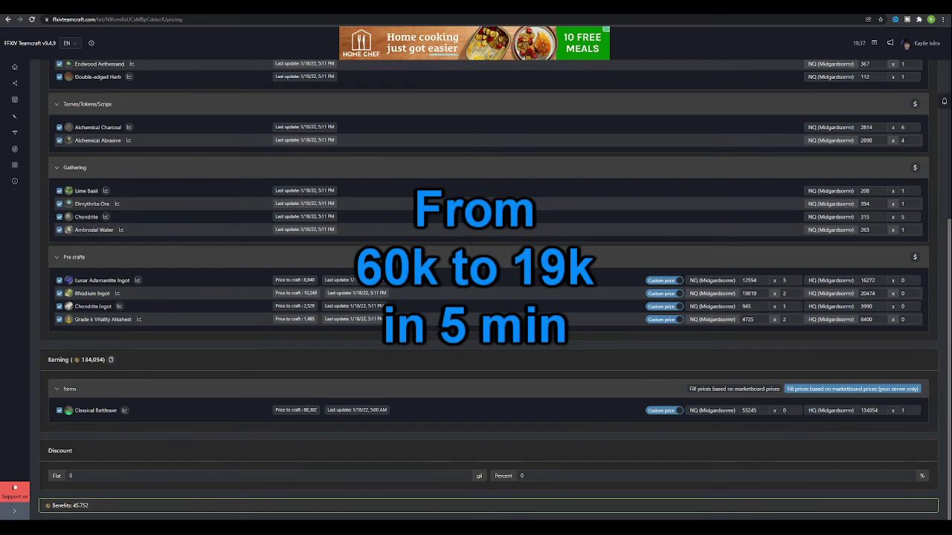
{"action": "scroll", "coordinate": [488, 290], "scroll_direction": "up", "scroll_amount": 5}
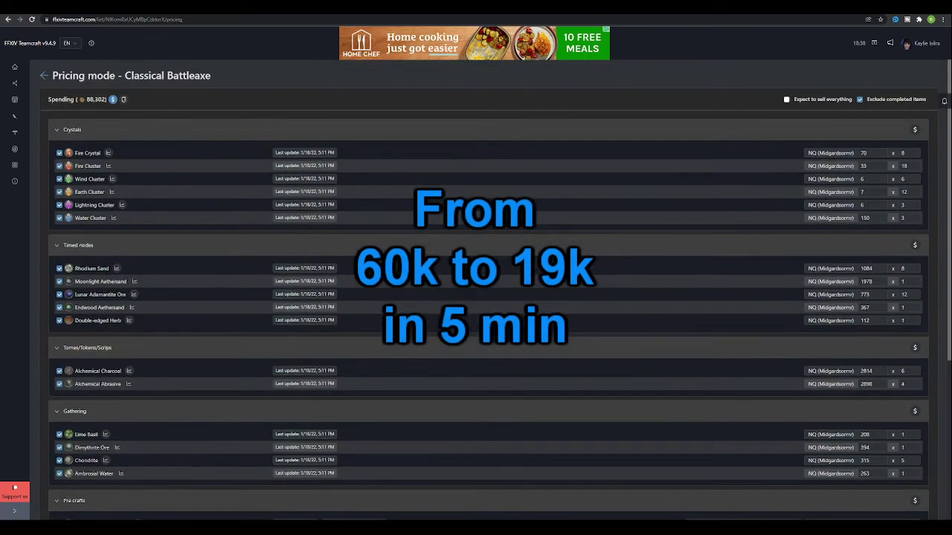